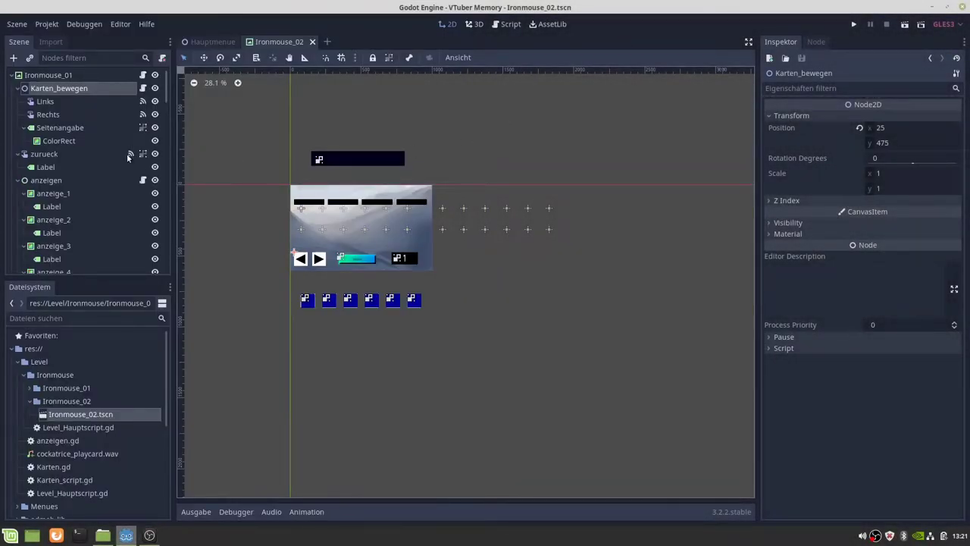
Open Level_Hauptscript.gd and place the cursor at the end of the pos declaration in karten_positionieren.
click(144, 75)
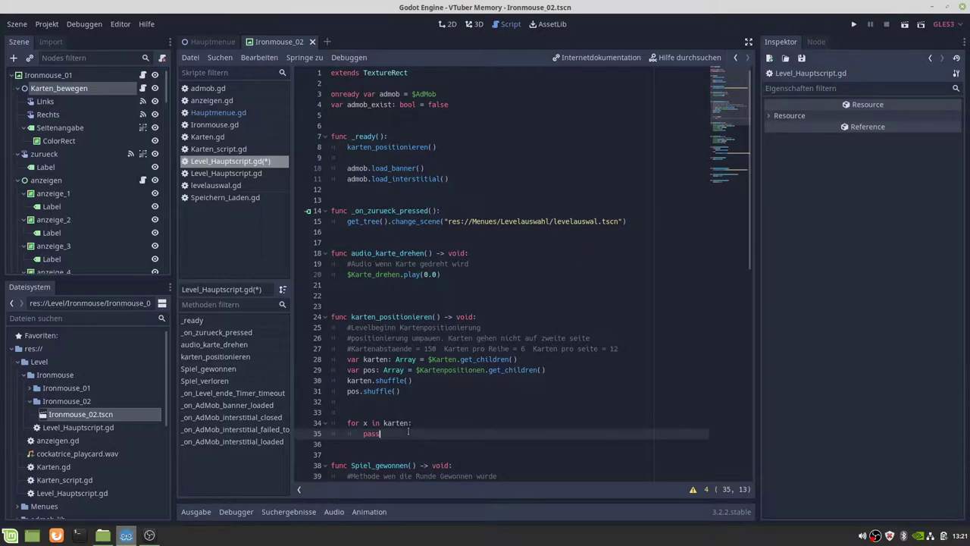
drag(380, 434, 362, 433)
click(405, 392)
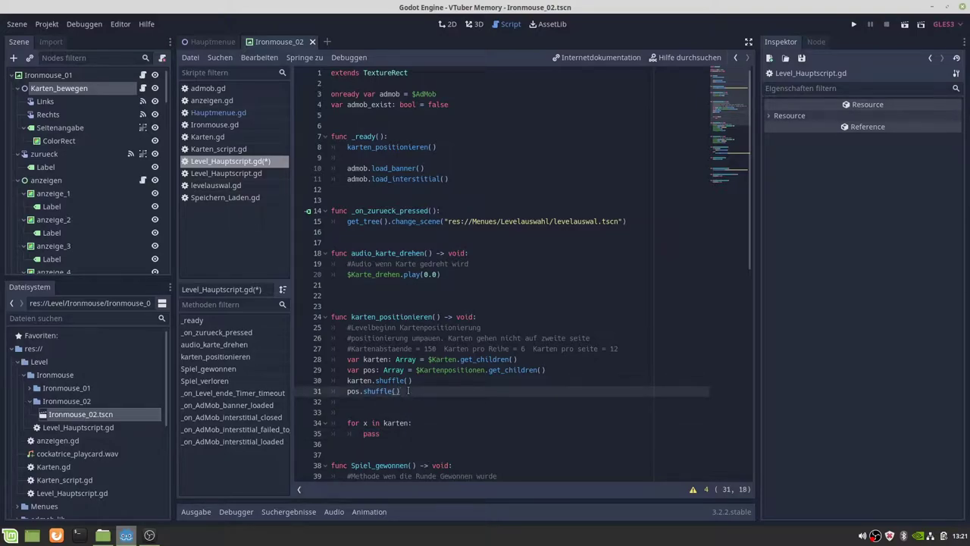
key(Return)
text(va)
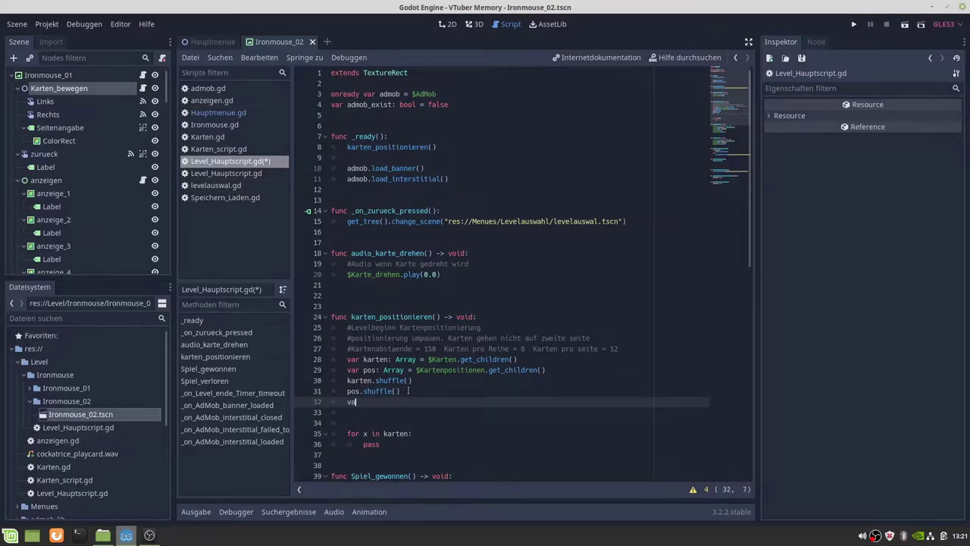
text(r)
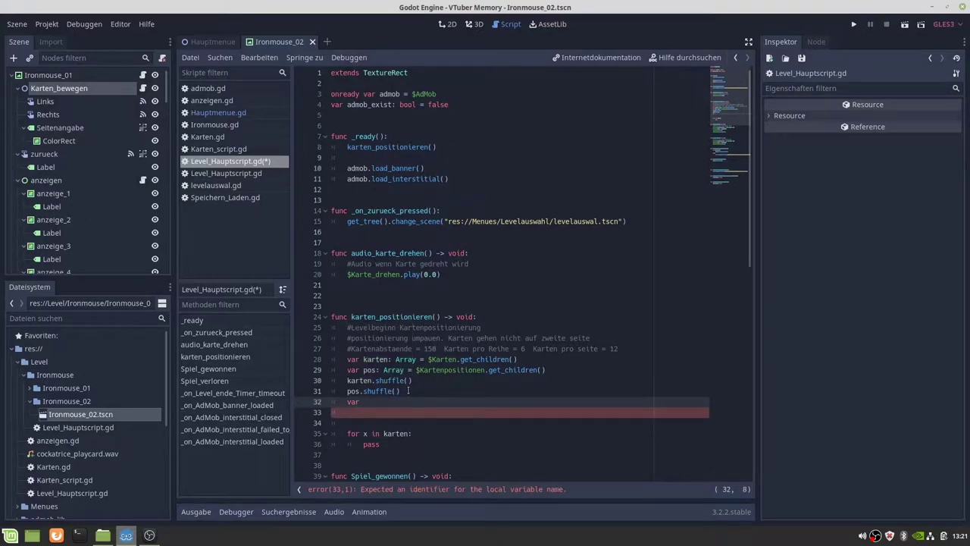
key(BackSpace)
key(BackSpace)
key(BackSpace)
key(BackSpace)
key(BackSpace)
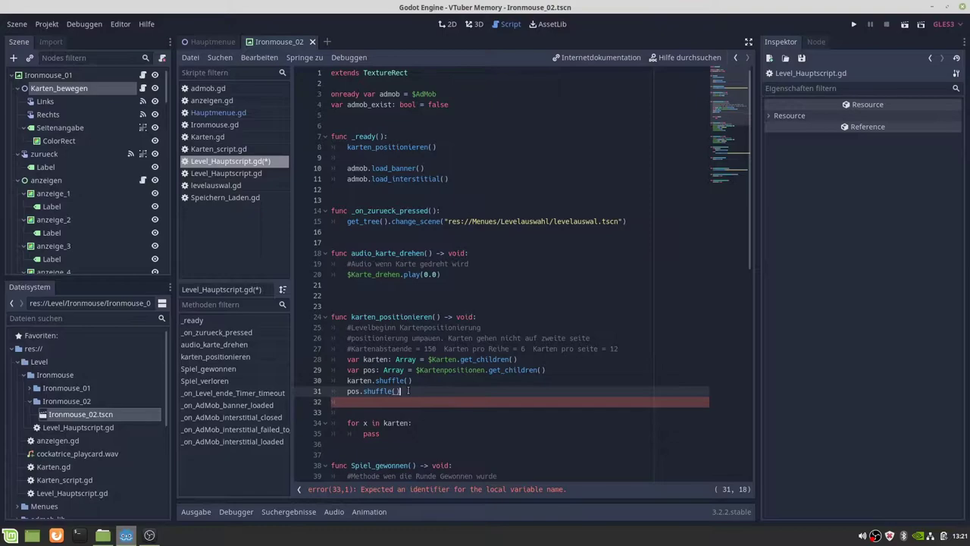
key(Up)
key(Up)
key(Right)
key(Right)
key(Right)
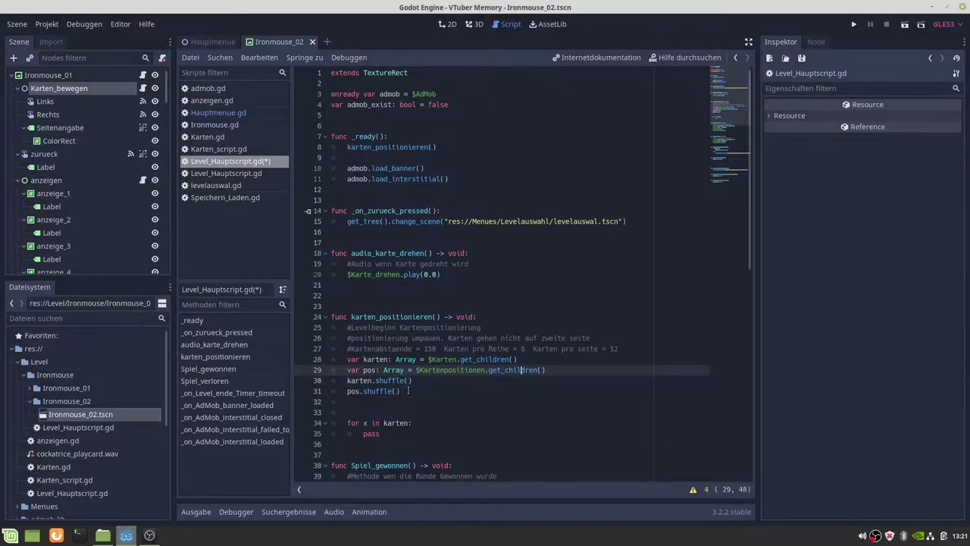
key(End)
Declare var zaehler: int = 0 below the pos declaration, then select the loop's pass placeholder.
key(Return)
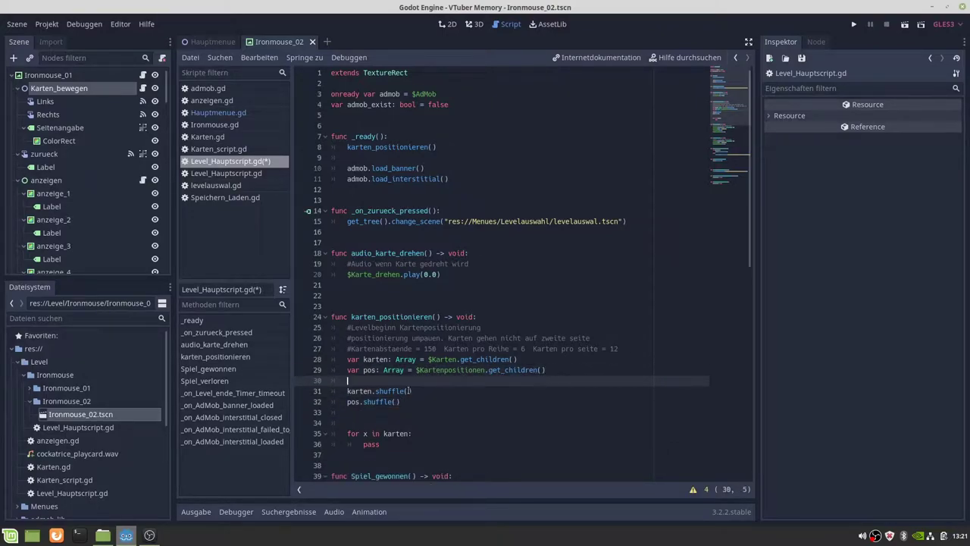
text(var)
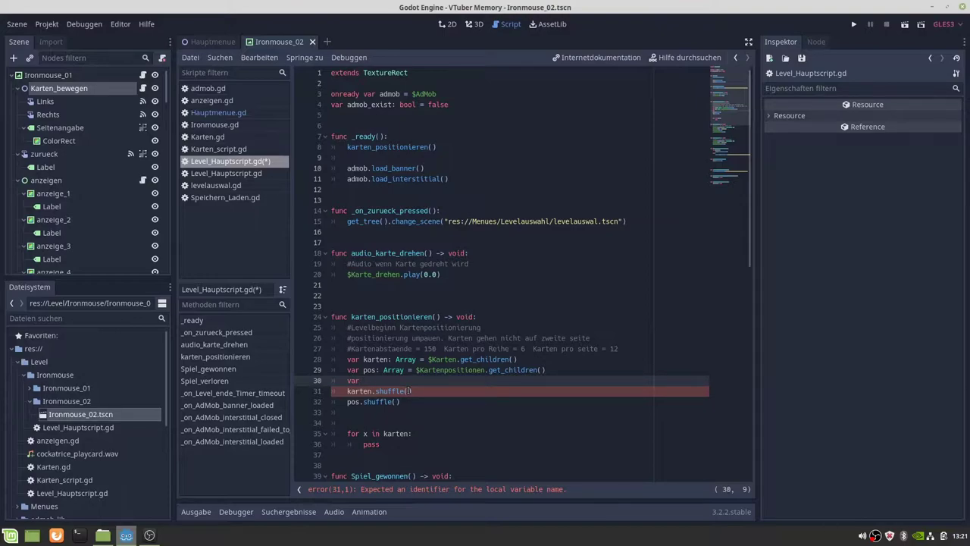
text(zaeh)
text(ler)
text(: int )
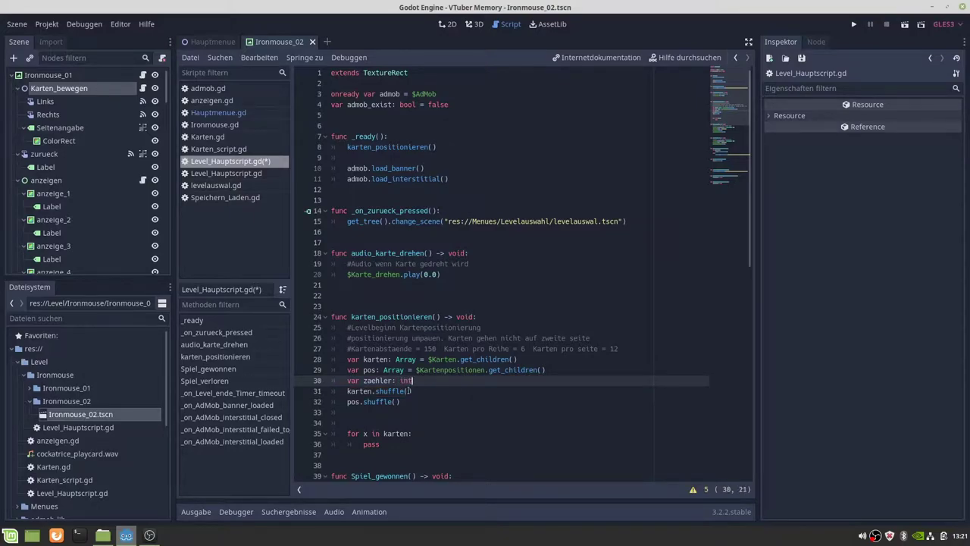
text(= )
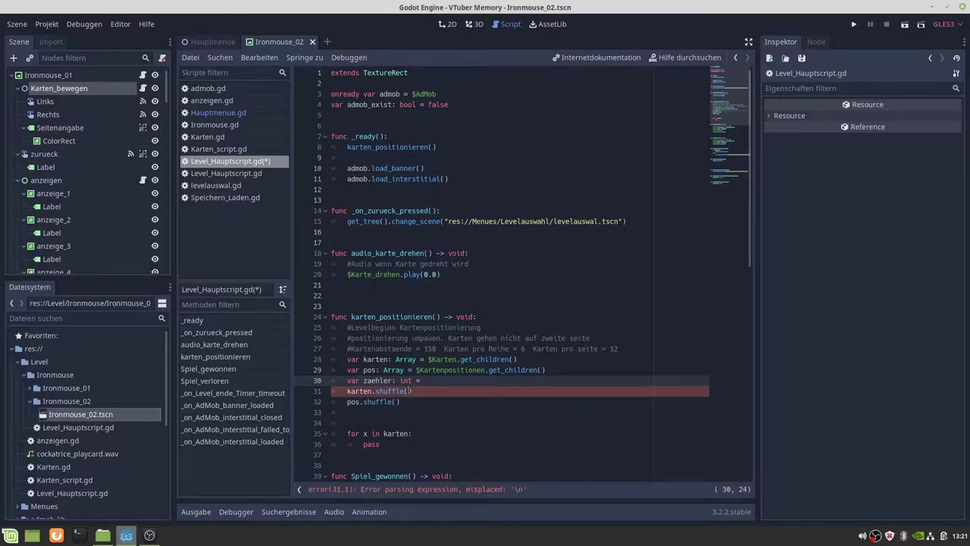
text(0)
click(363, 444)
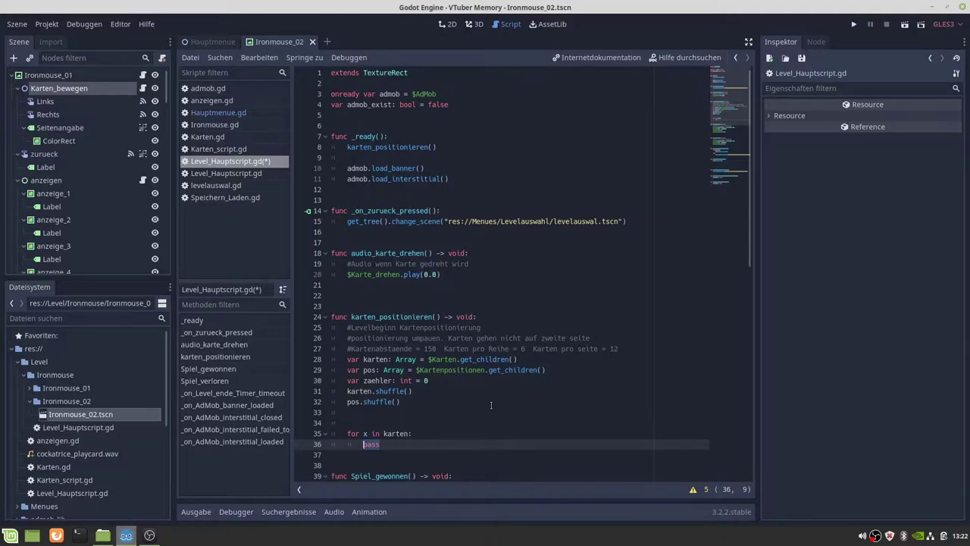
Replace pass in the karten loop body, clearing trial karten and x.pos entries.
text(kar)
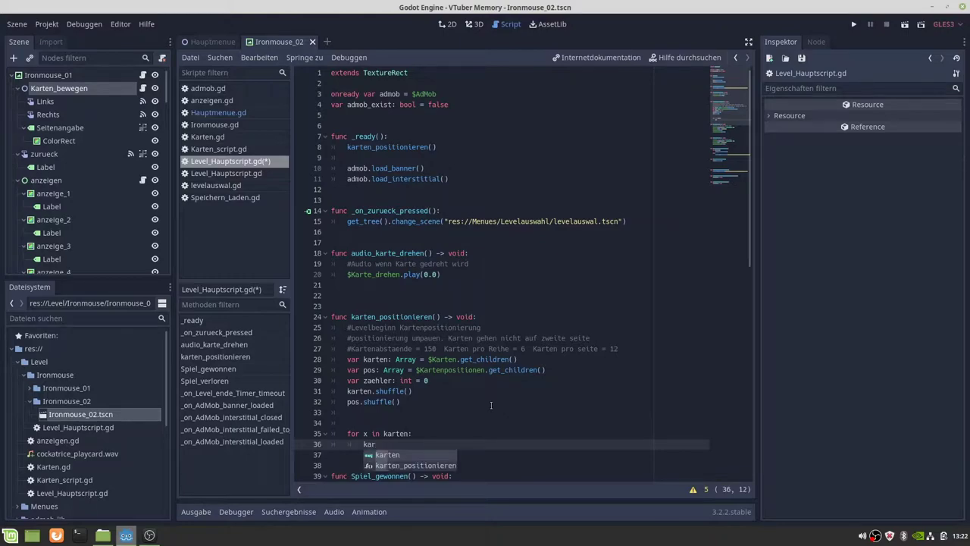
key(Return)
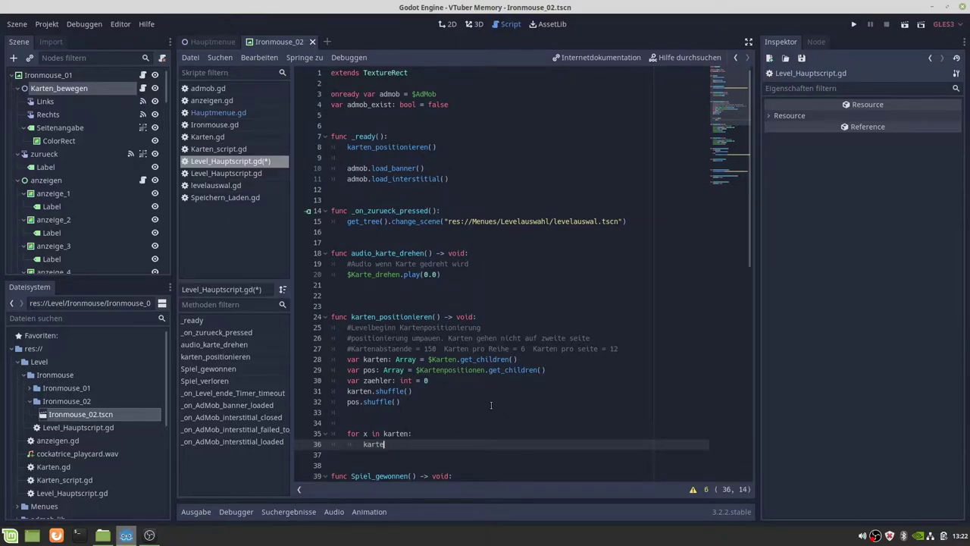
key(BackSpace)
key(BackSpace)
text(x)
text(.)
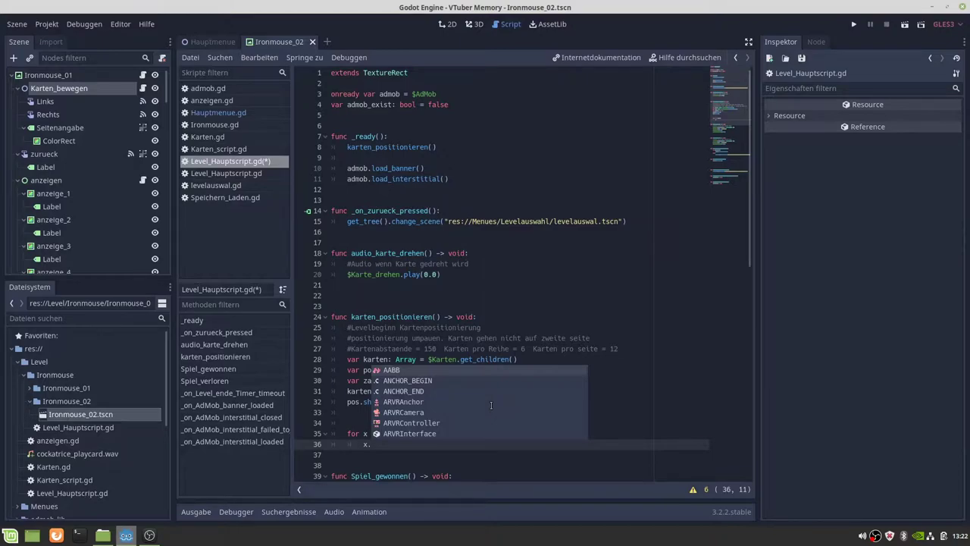
text(pos)
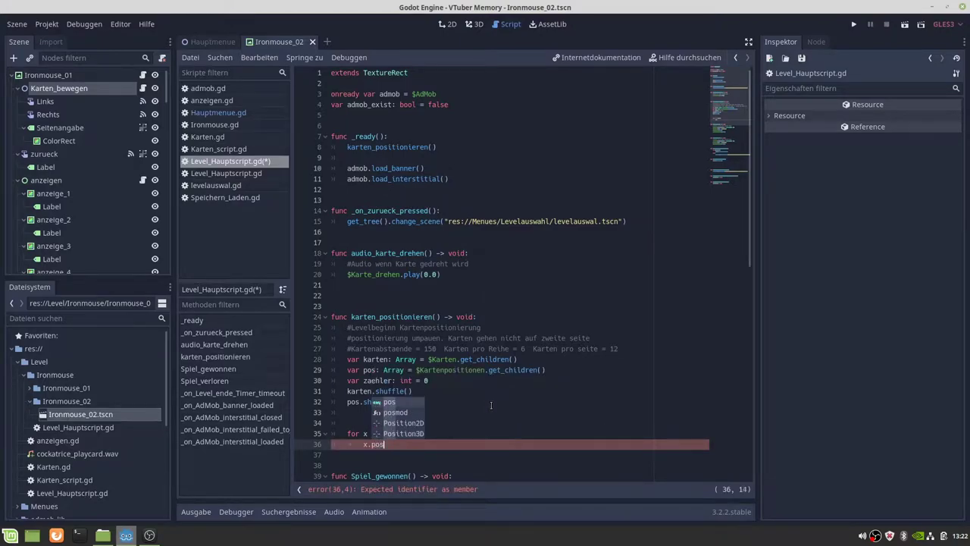
key(BackSpace)
key(BackSpace)
key(BackSpace)
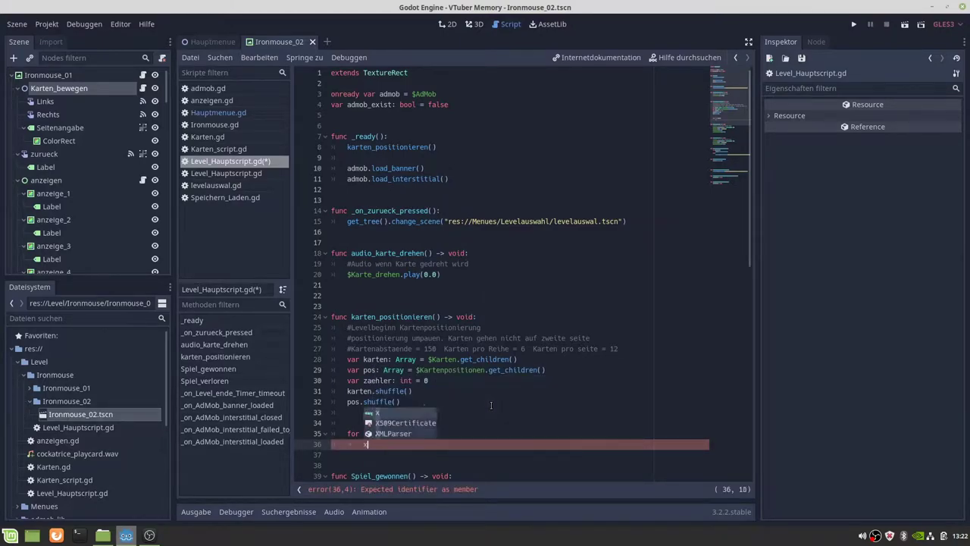
key(BackSpace)
key(BackSpace)
text(pos)
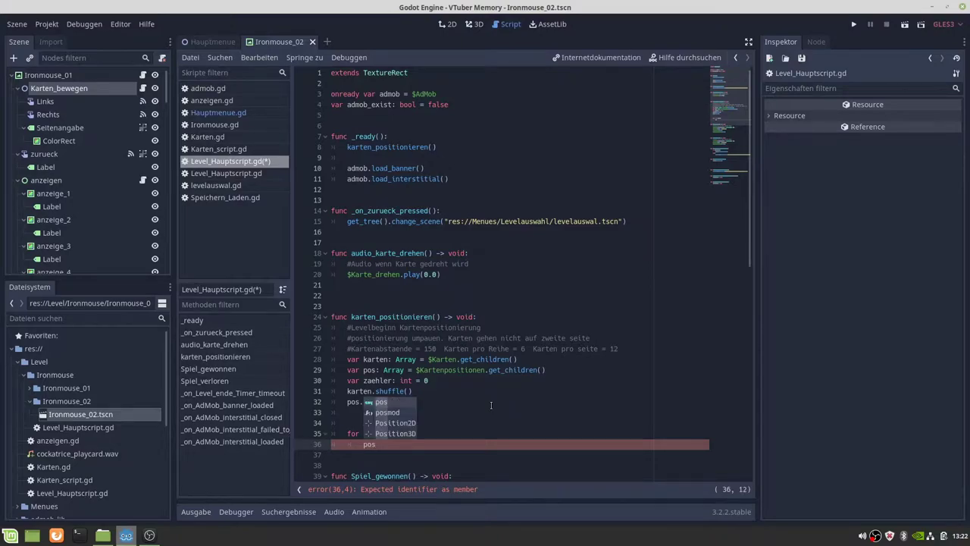
Write x.position as the loop body, dismissing the autocomplete suggestions.
text(i)
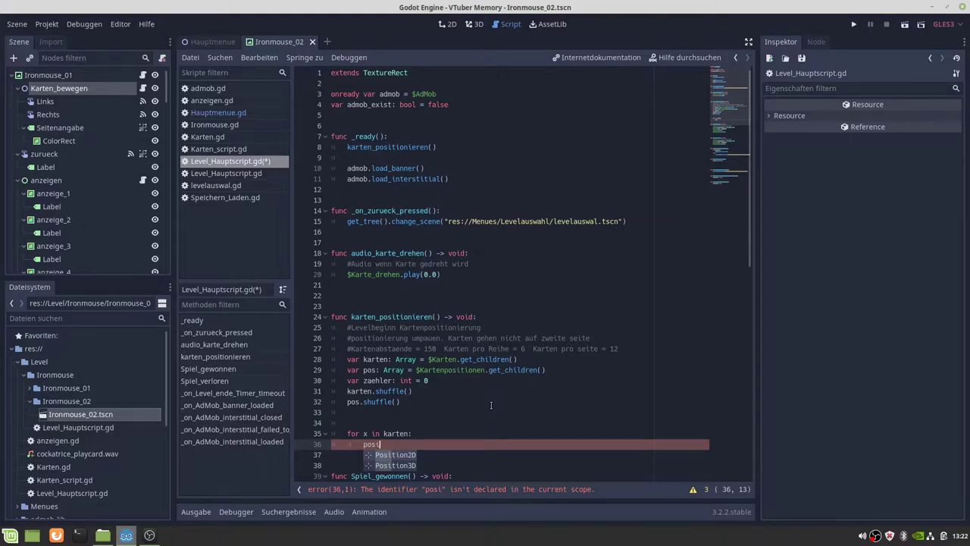
key(Return)
key(BackSpace)
key(BackSpace)
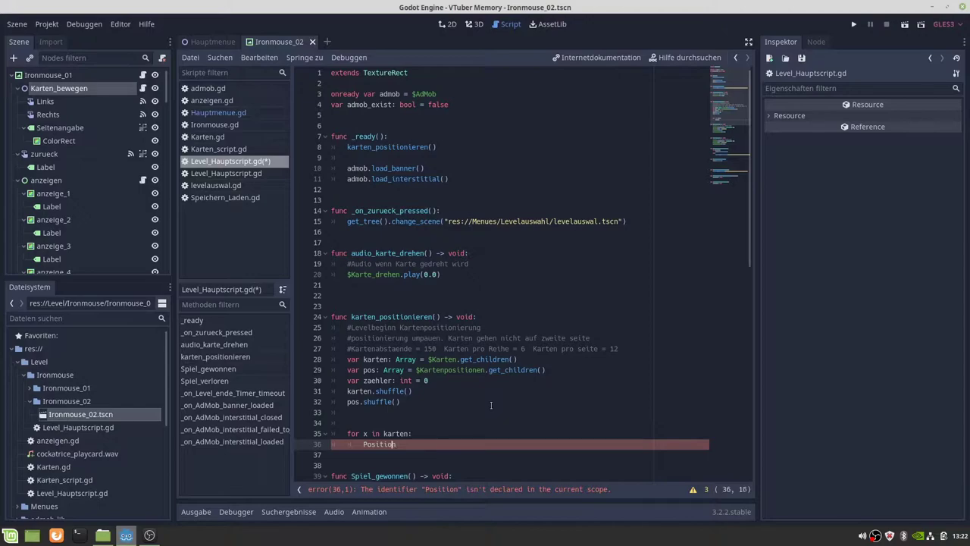
key(BackSpace)
key(BackSpace)
key(BackSpace)
key(BackSpace)
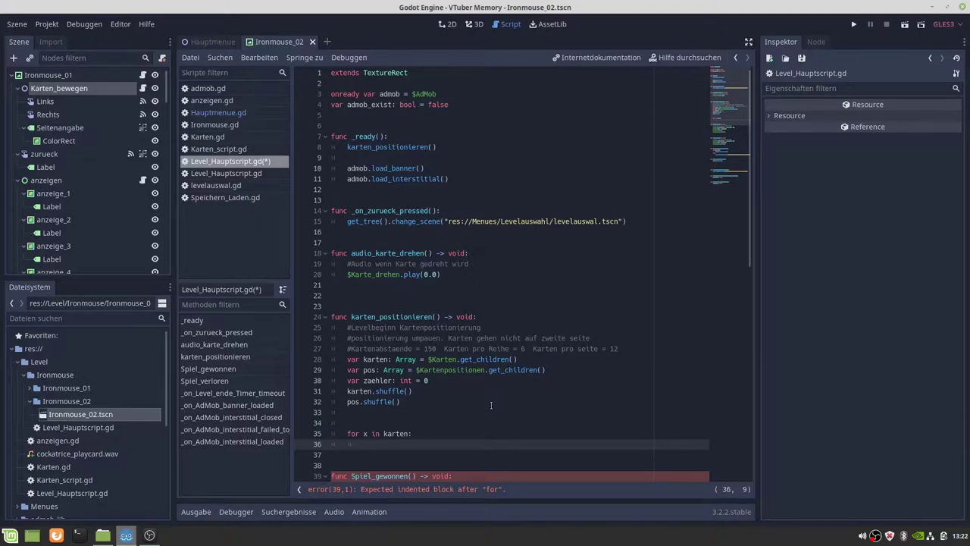
key(Up)
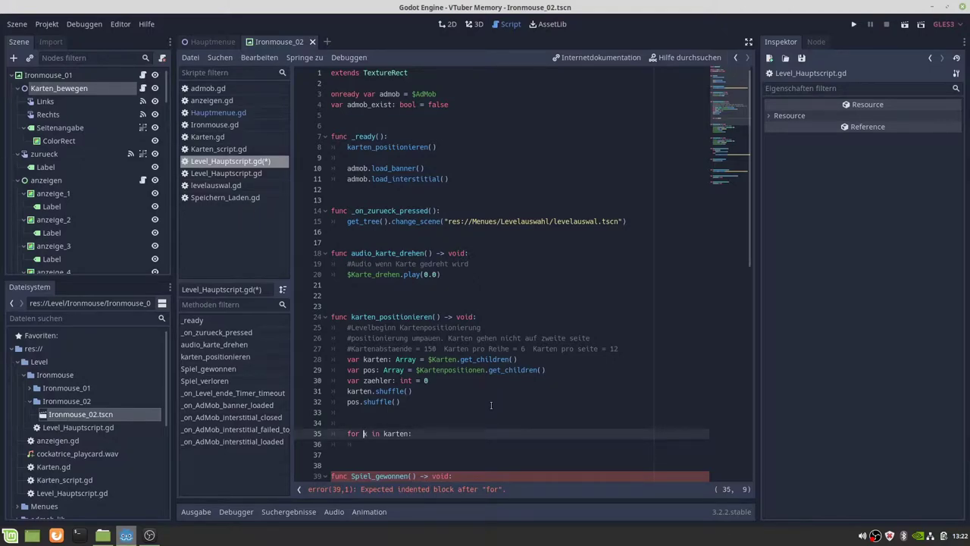
key(Down)
text(x.)
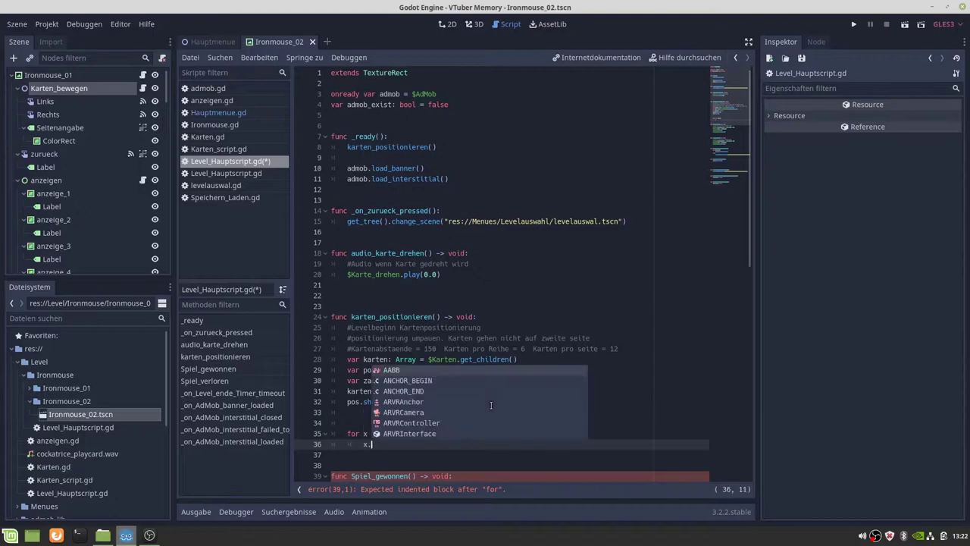
text(pos)
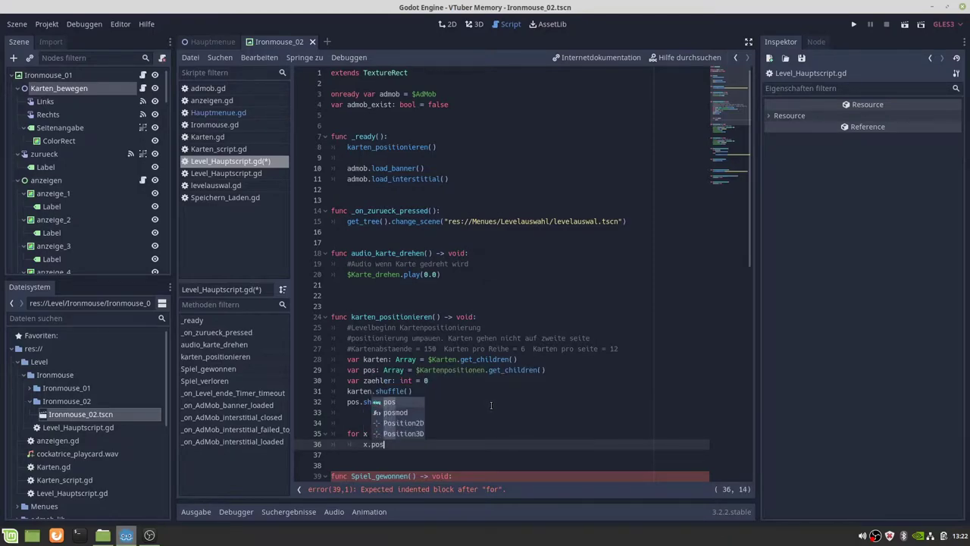
text(ition)
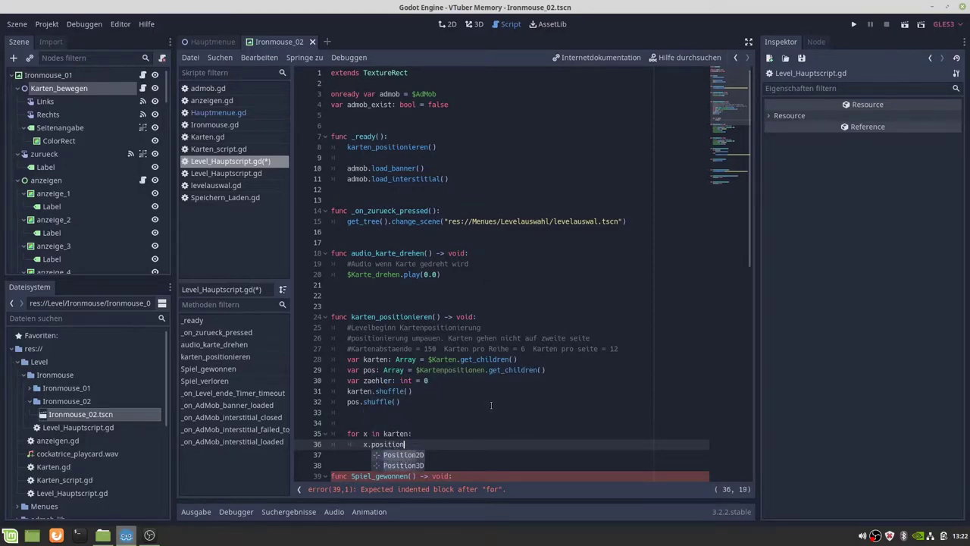
key(Escape)
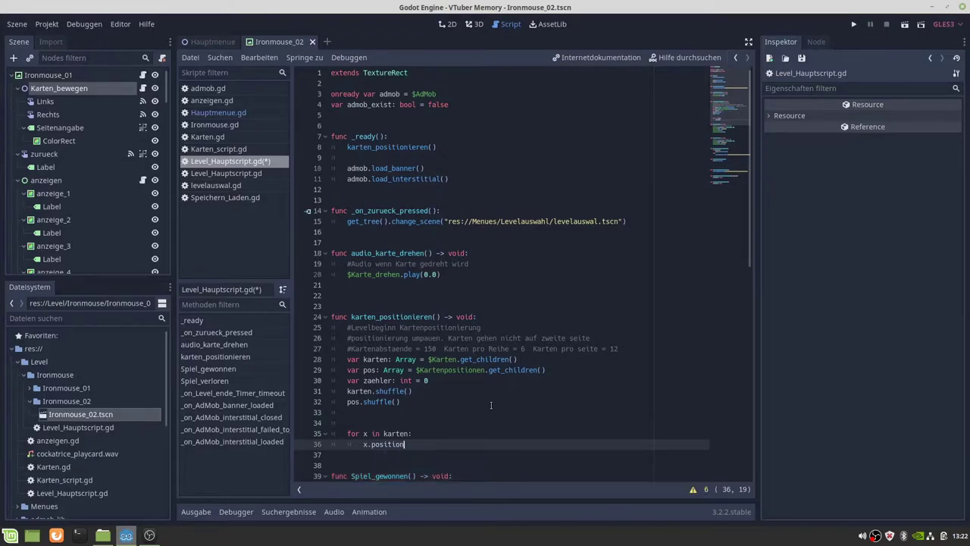
Complete the loop line as x.position = pos[zaehler].position, indexing with the zaehler counter.
text( = )
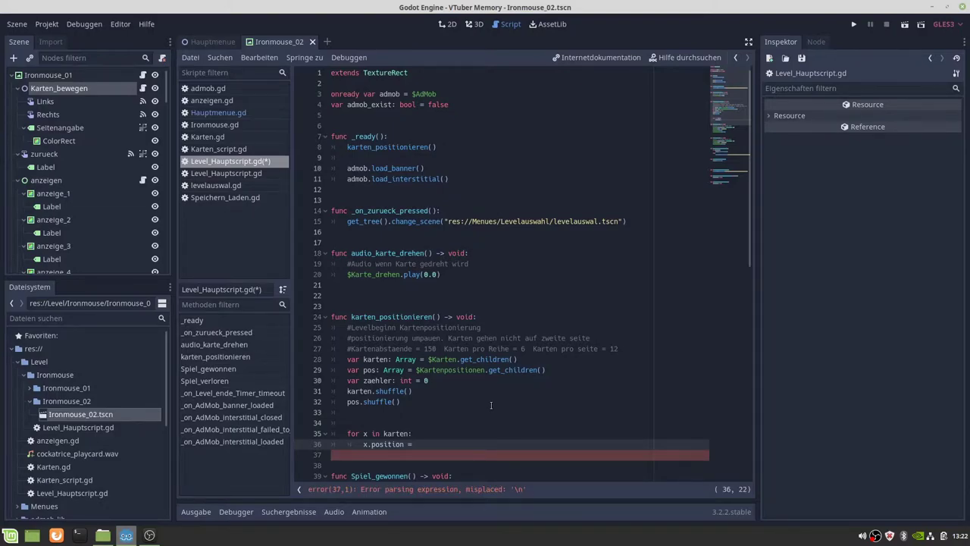
text(pos)
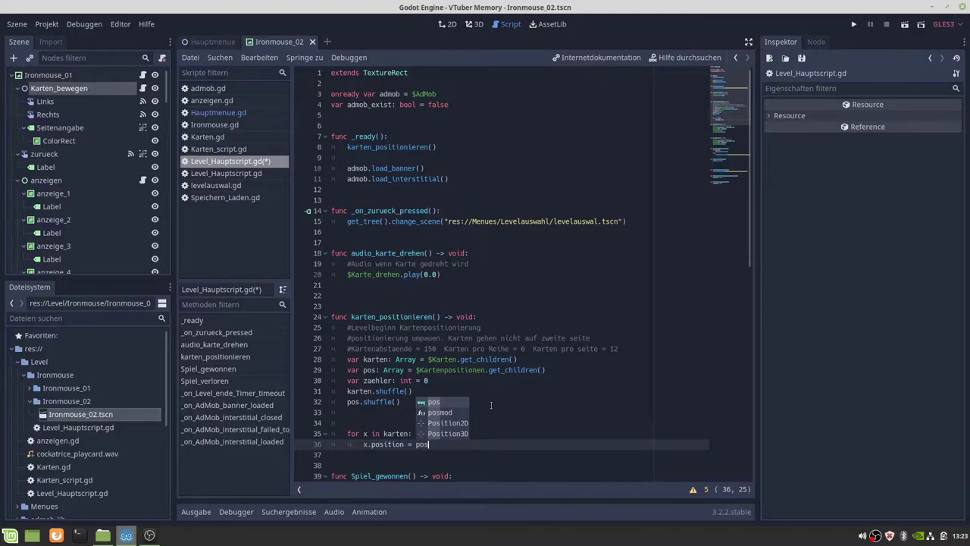
text([])
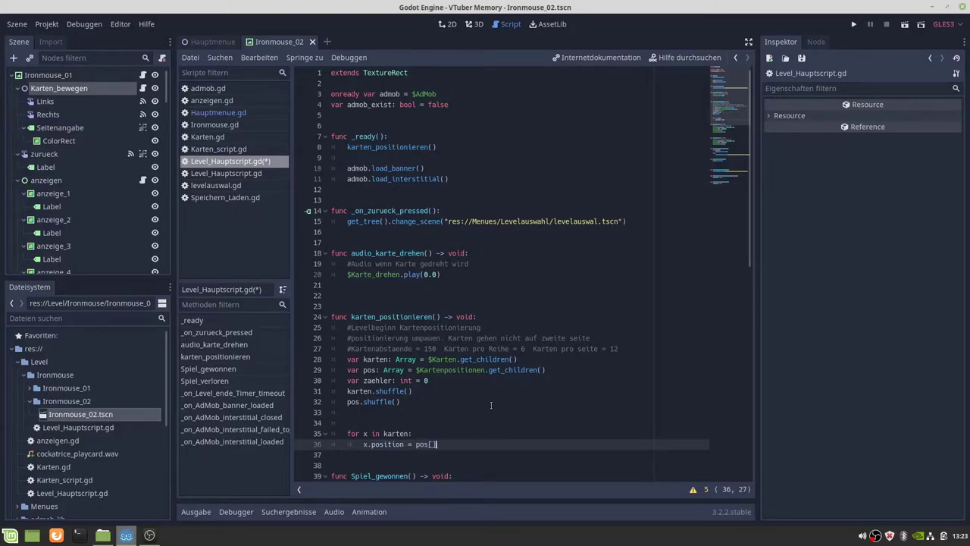
key(Left)
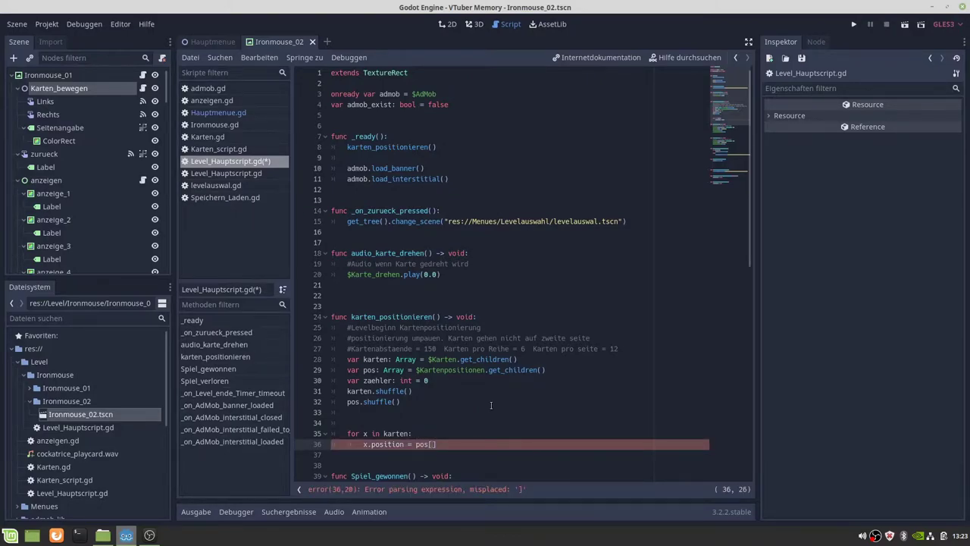
text(za)
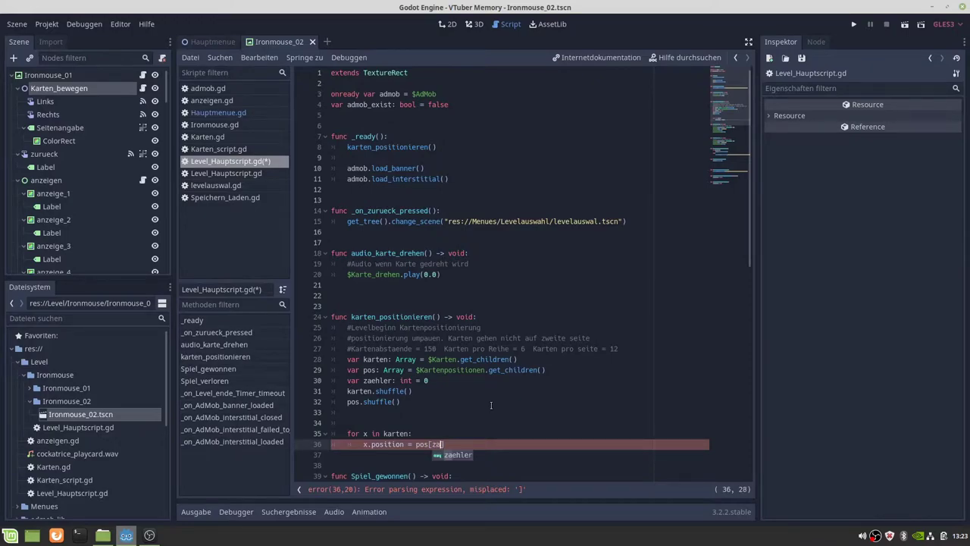
key(Return)
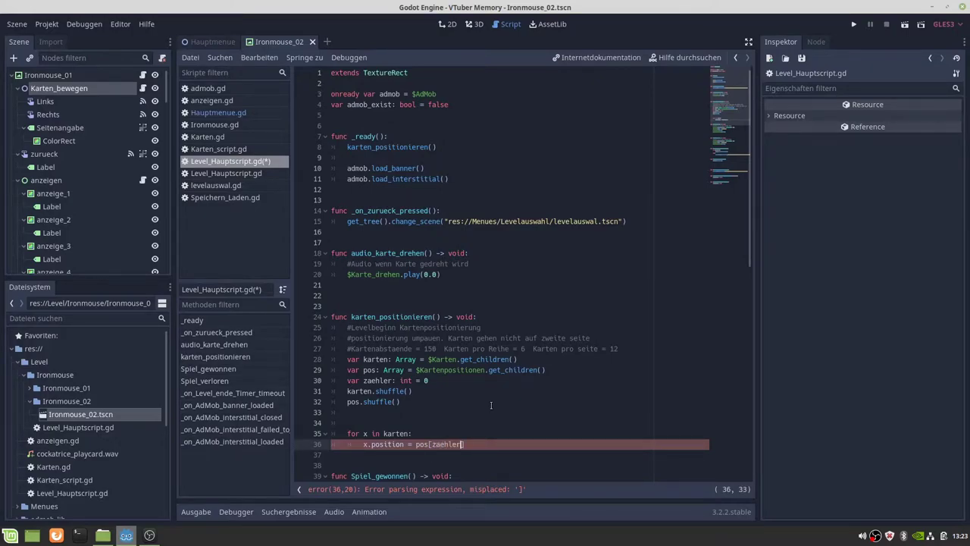
text(.pos)
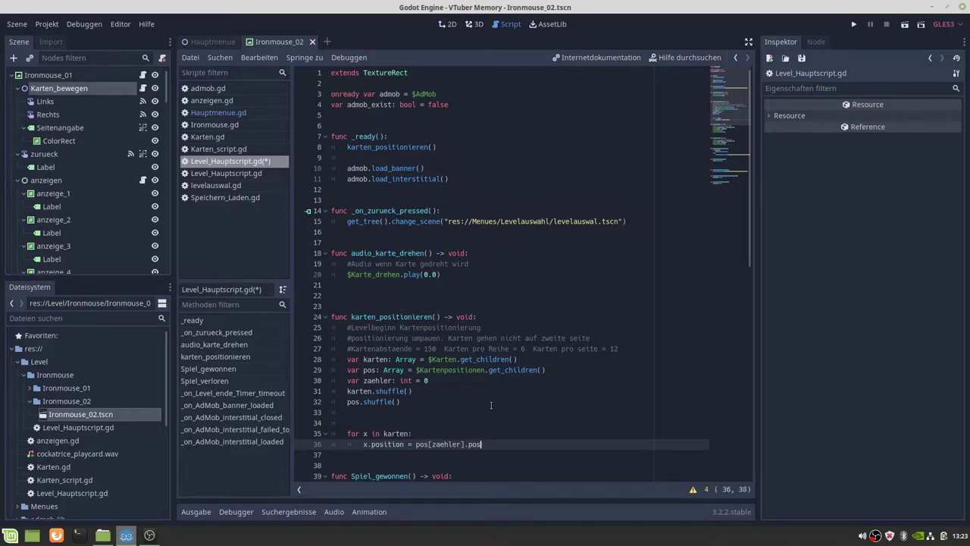
text(itio)
text(n)
Add a second loop line incrementing the counter: zaehler = zaehler + 1.
key(Return)
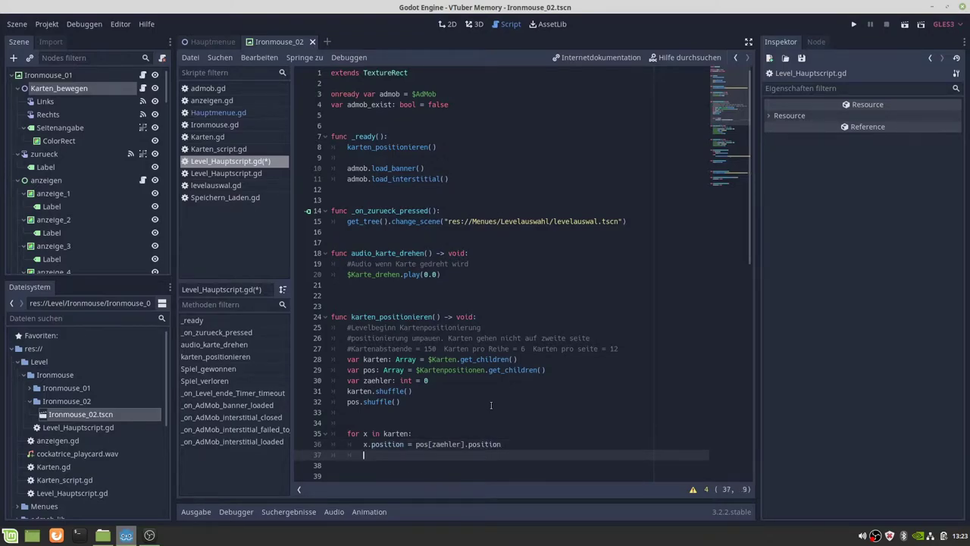
text(z)
text(ae)
key(Return)
text(+)
text(zae)
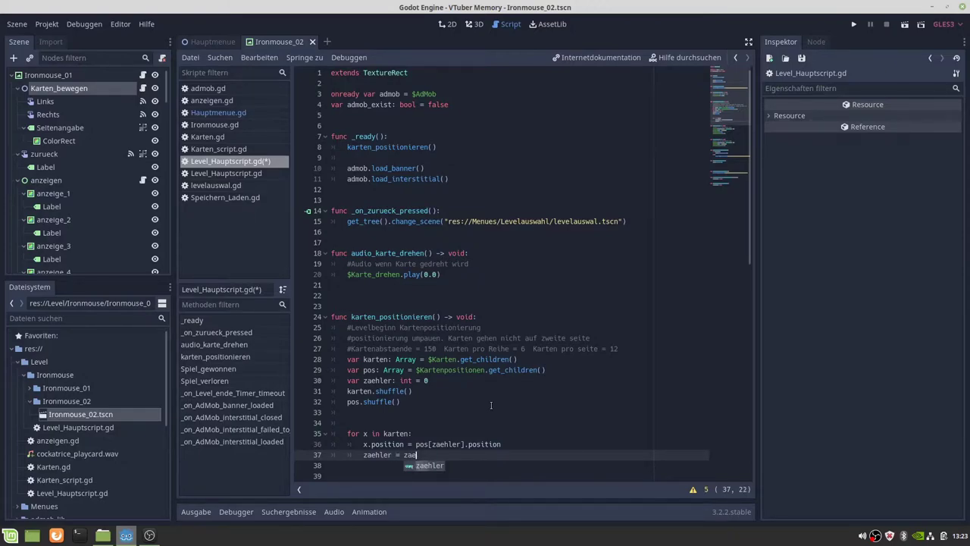
text(hler)
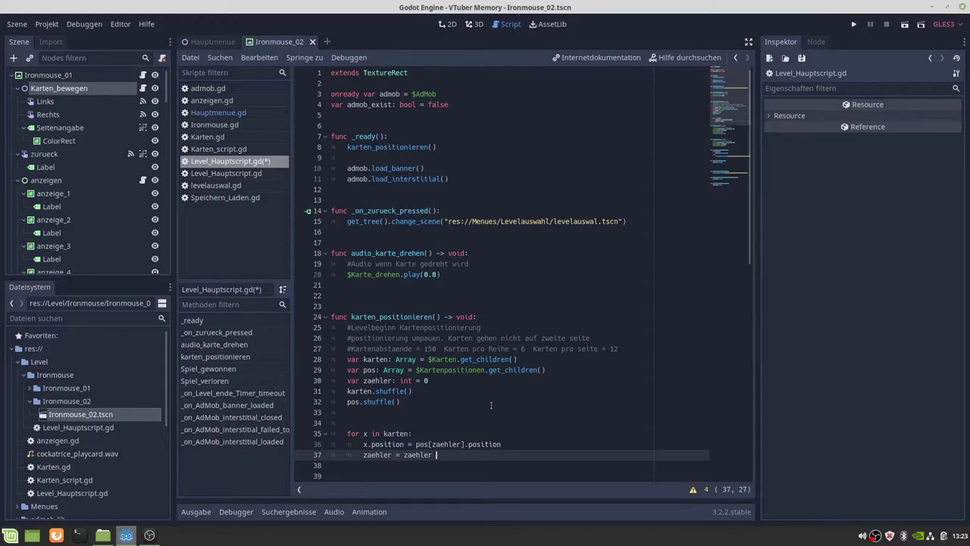
text(+ )
text(1)
Save and run the game, open the Ironmouse 02 level in Singleplayer, and flip cards to match a pair.
click(854, 25)
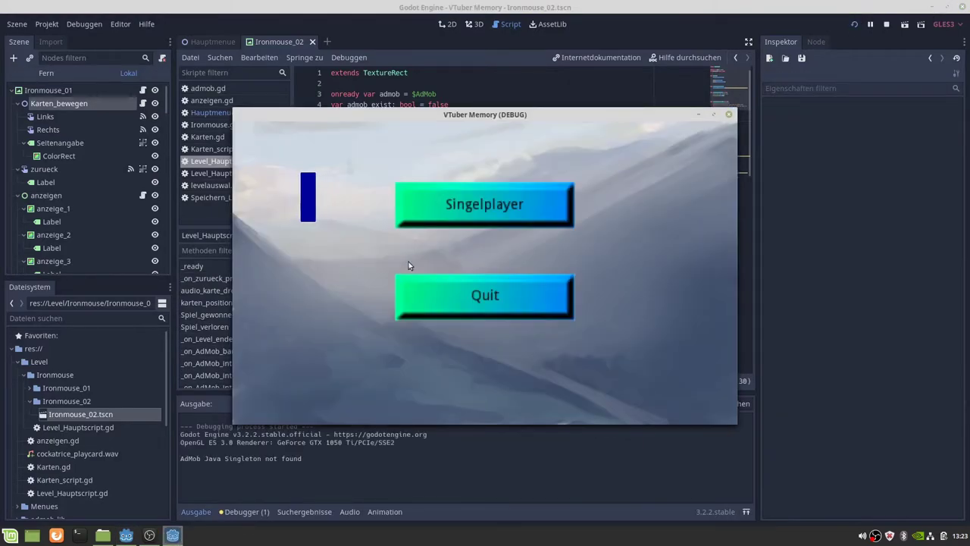
click(448, 211)
click(547, 199)
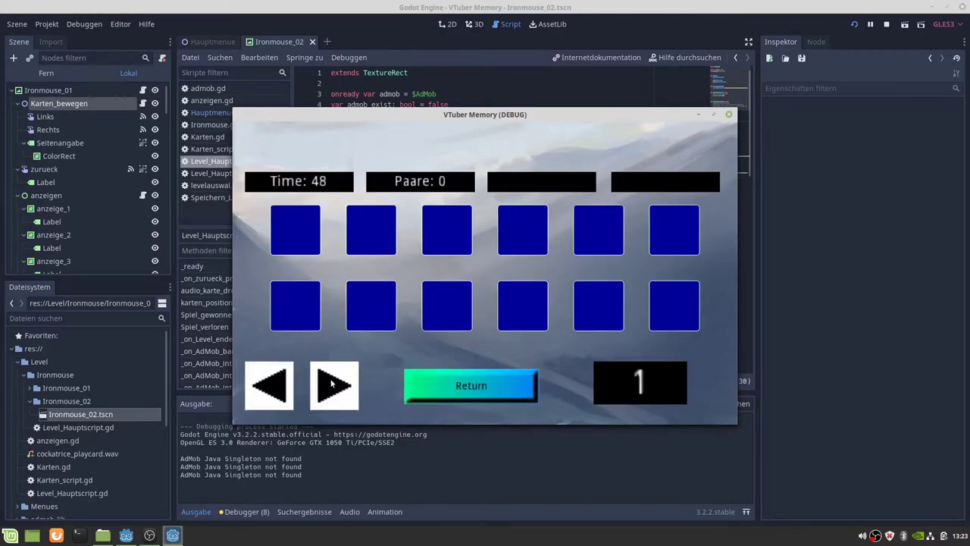
click(331, 384)
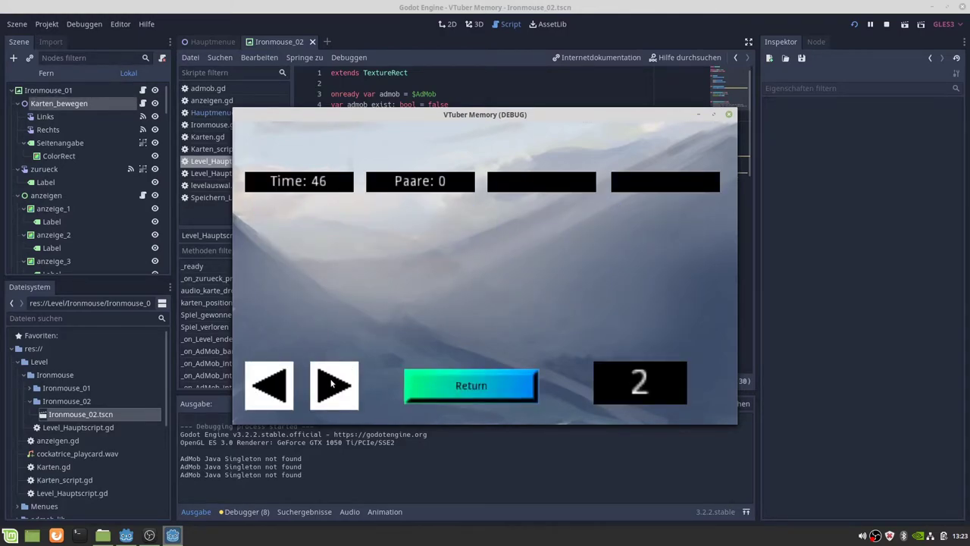
click(265, 385)
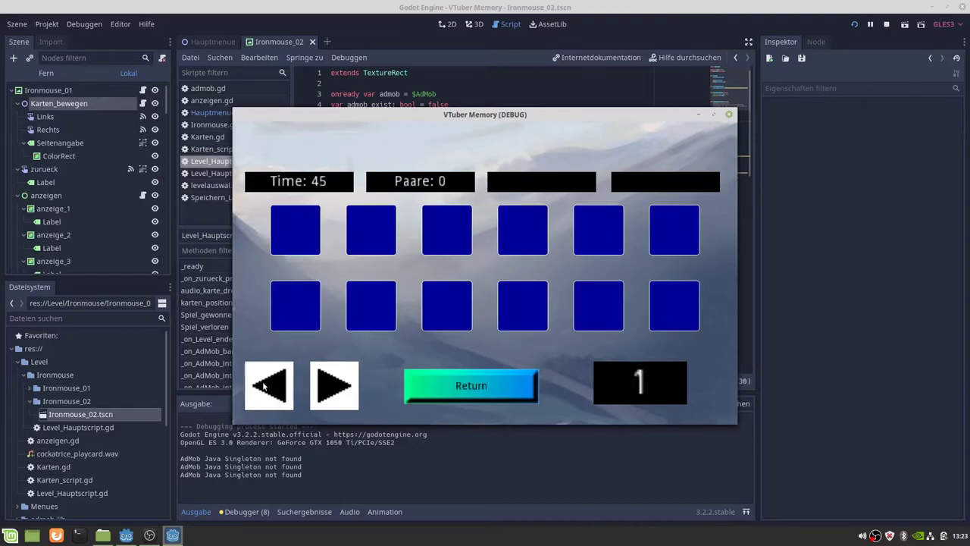
click(299, 242)
click(356, 239)
click(290, 229)
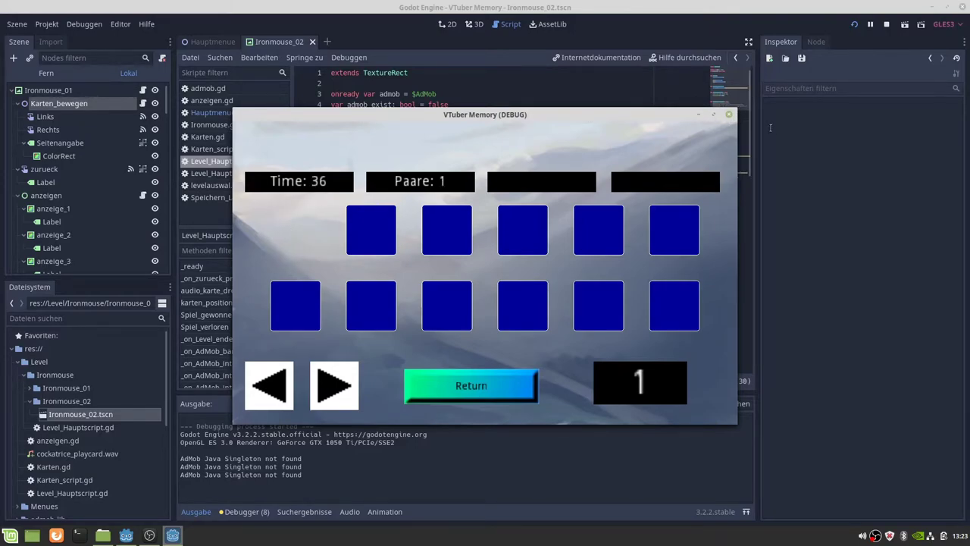
Close the game window and return to the Godot editor via OBS.
click(732, 115)
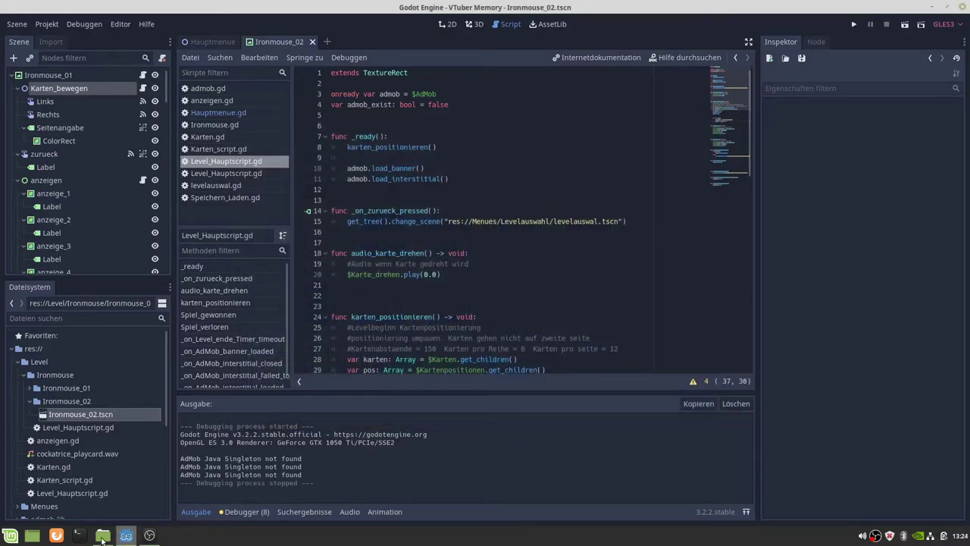
click(149, 537)
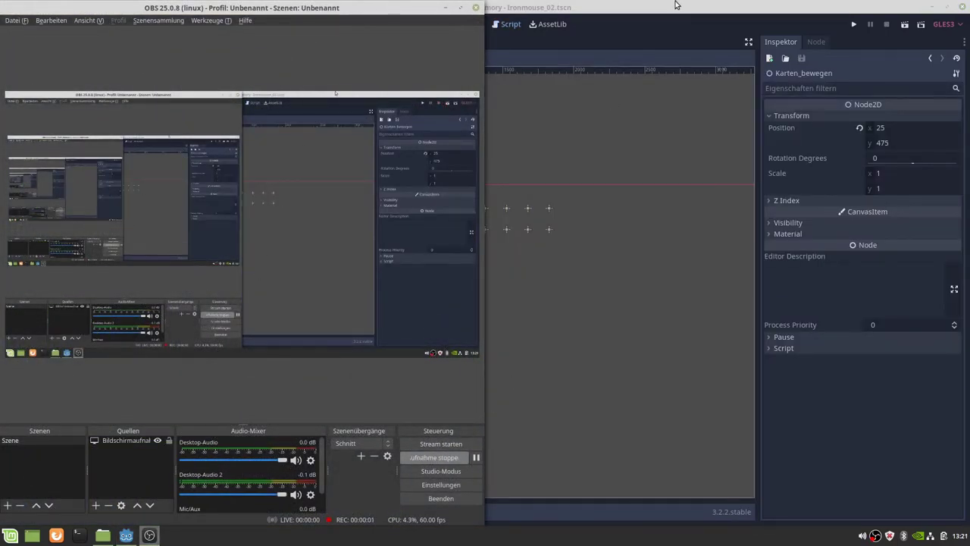
click(677, 5)
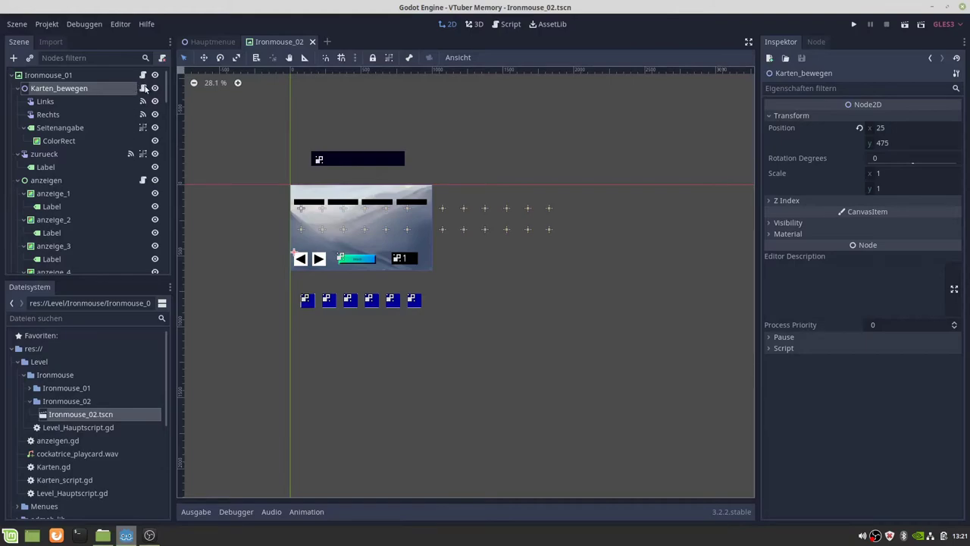
Reopen Level_Hauptscript.gd and remove the stray var line after pos.shuffle().
click(143, 75)
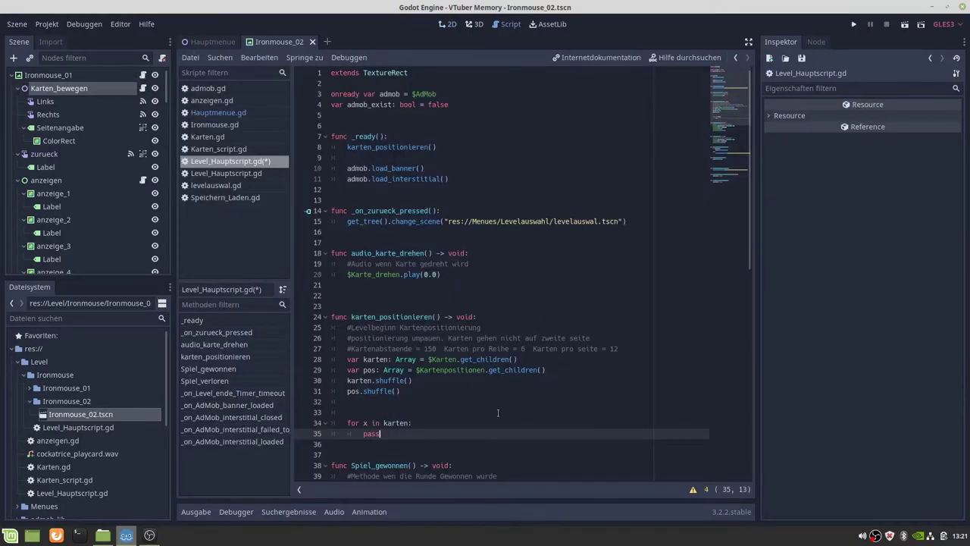
click(362, 434)
click(407, 391)
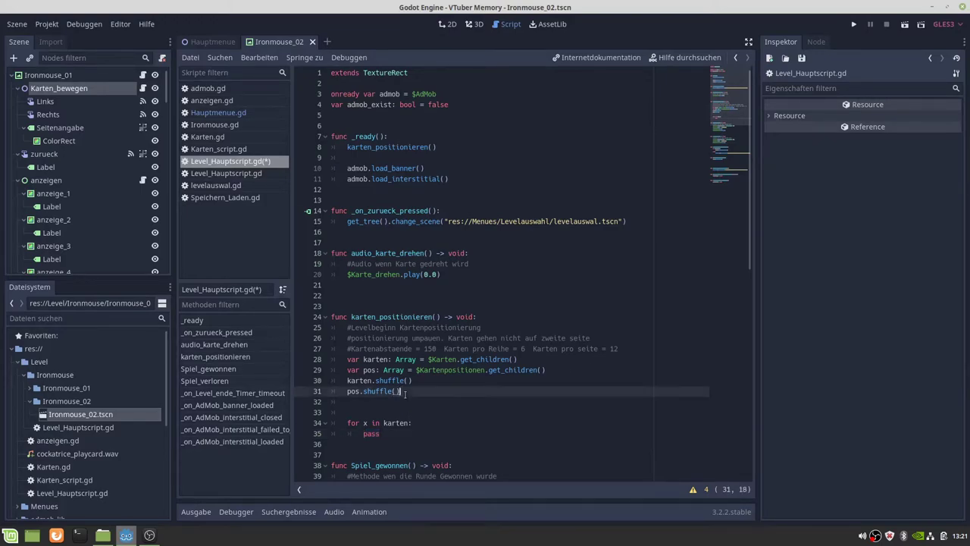
key(Return)
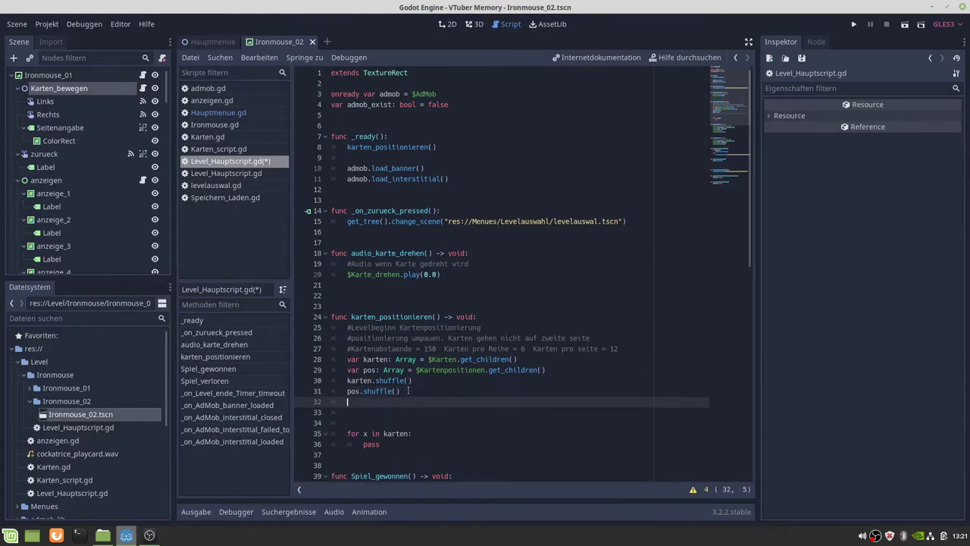
text(va)
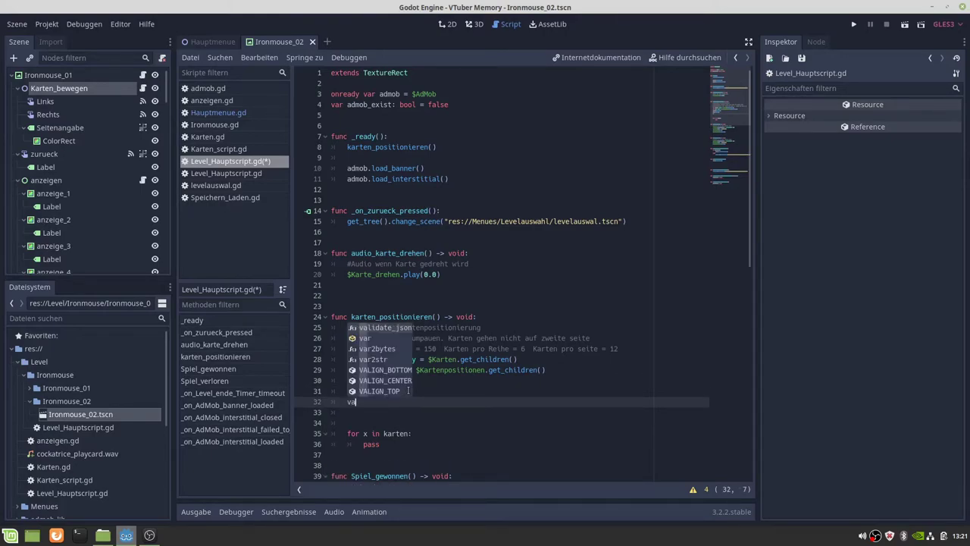
text(r)
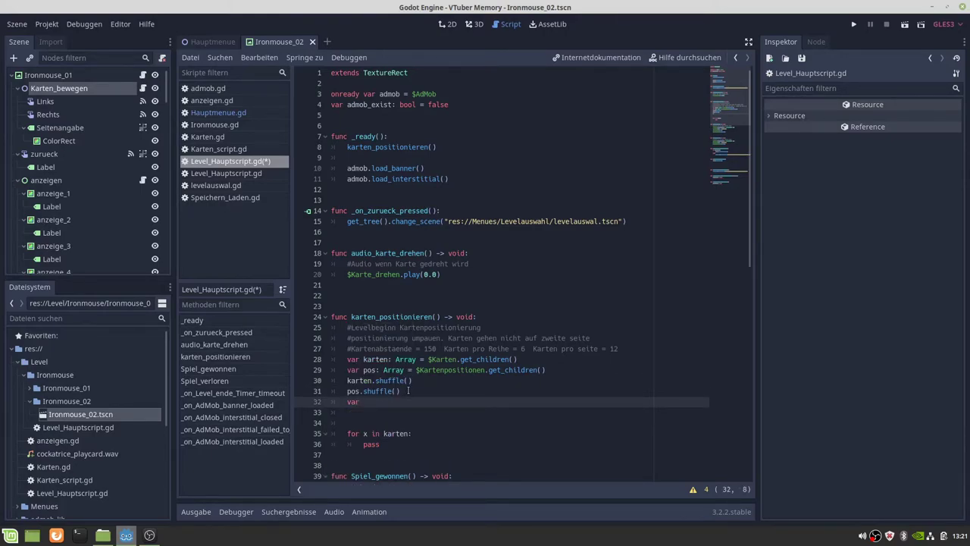
key(BackSpace)
key(BackSpace)
key(BackSpace)
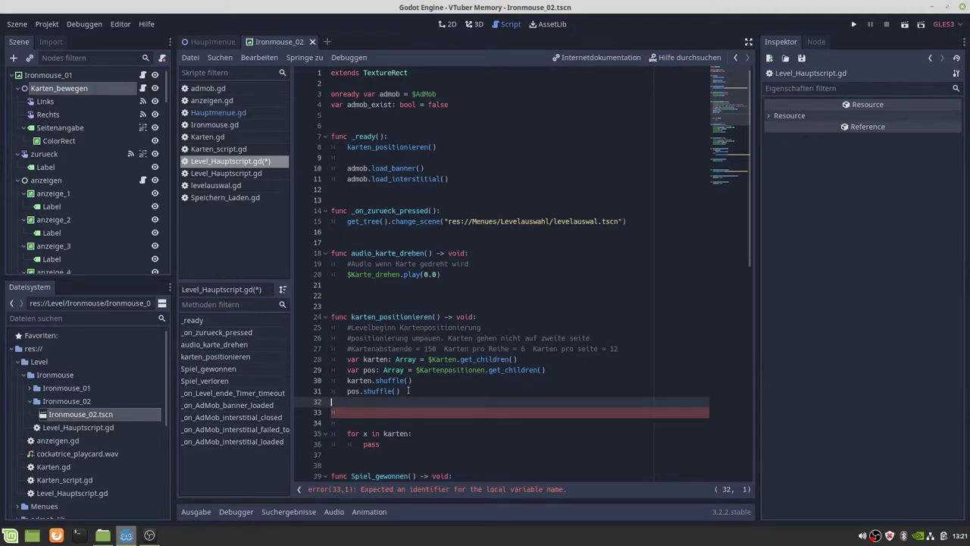
key(BackSpace)
key(BackSpace)
Declare var zaehler: int = 0 below the pos declaration and select the loop's pass.
key(Up)
key(Up)
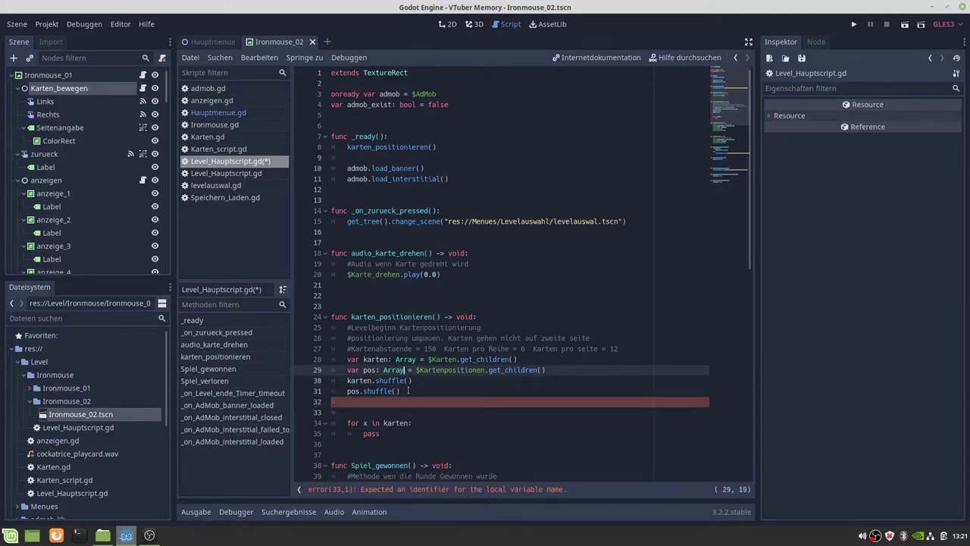
key(Right)
key(Right)
key(Right)
key(Right)
key(Right)
key(Right)
key(Right)
key(Right)
key(Right)
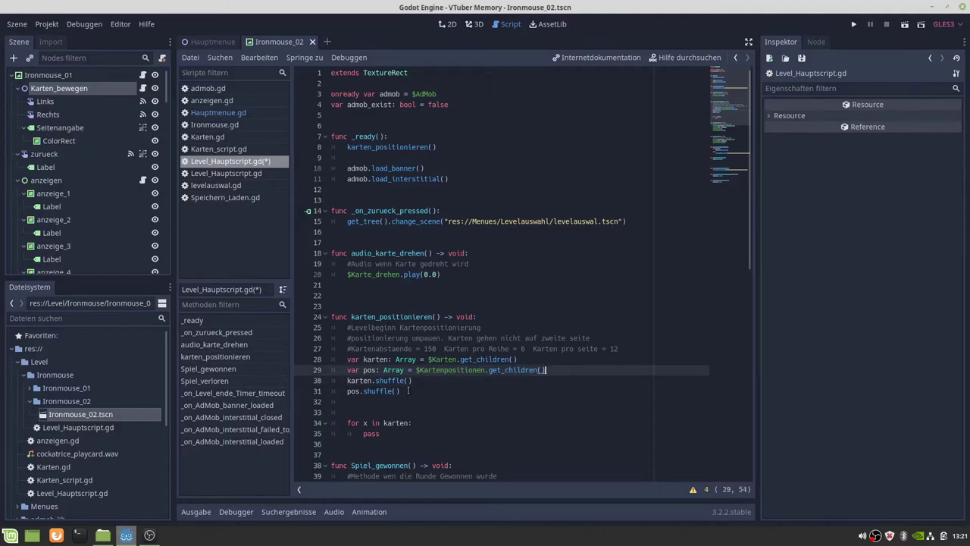
key(Return)
text(v)
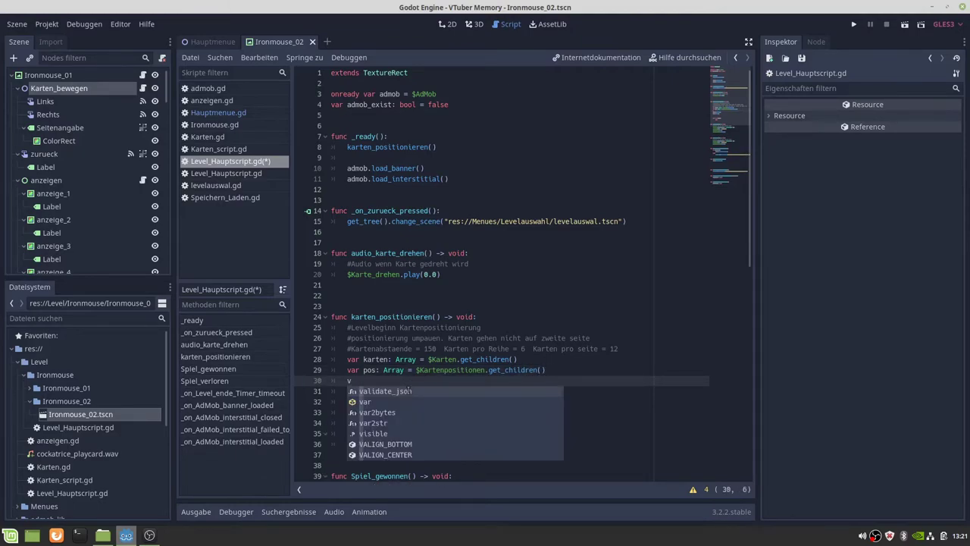
text(ar)
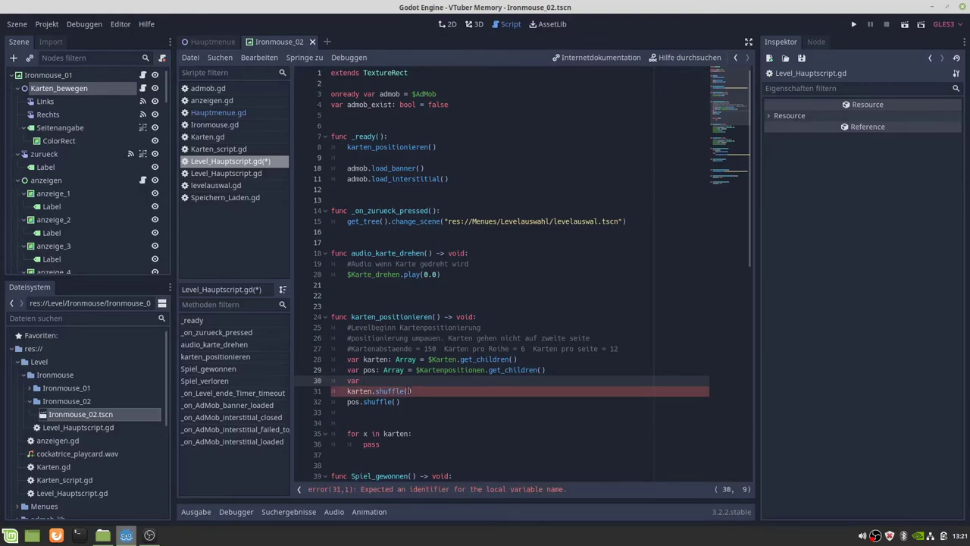
text(zae)
text(hler: )
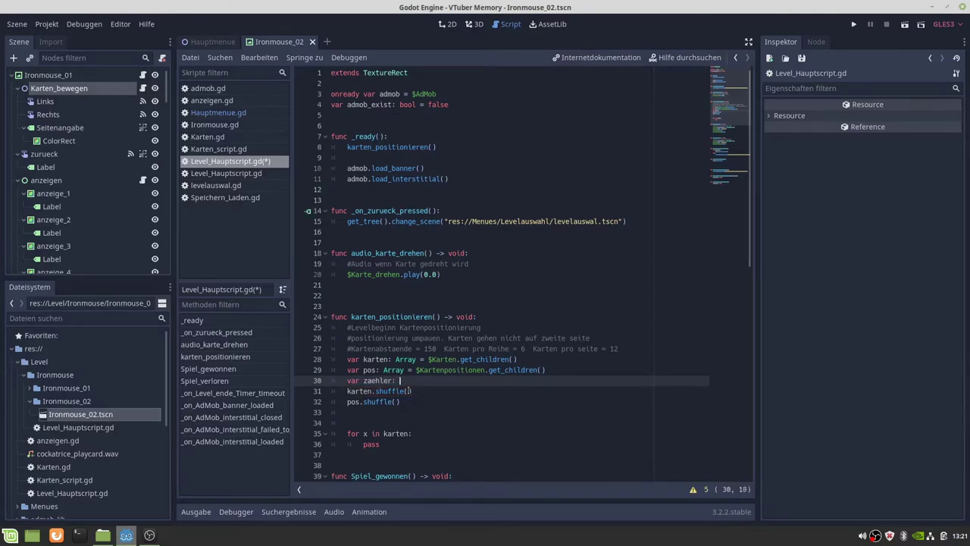
text(int = )
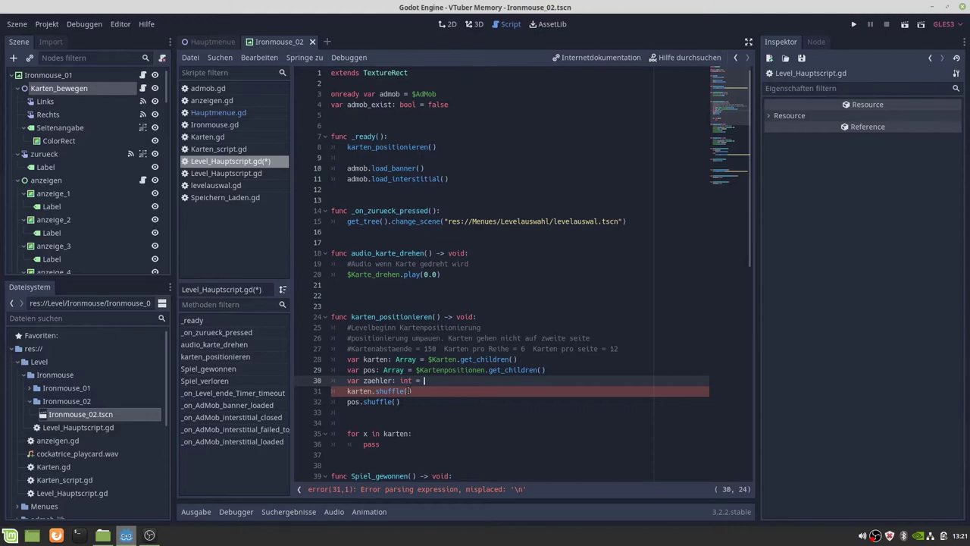
text(0)
click(363, 444)
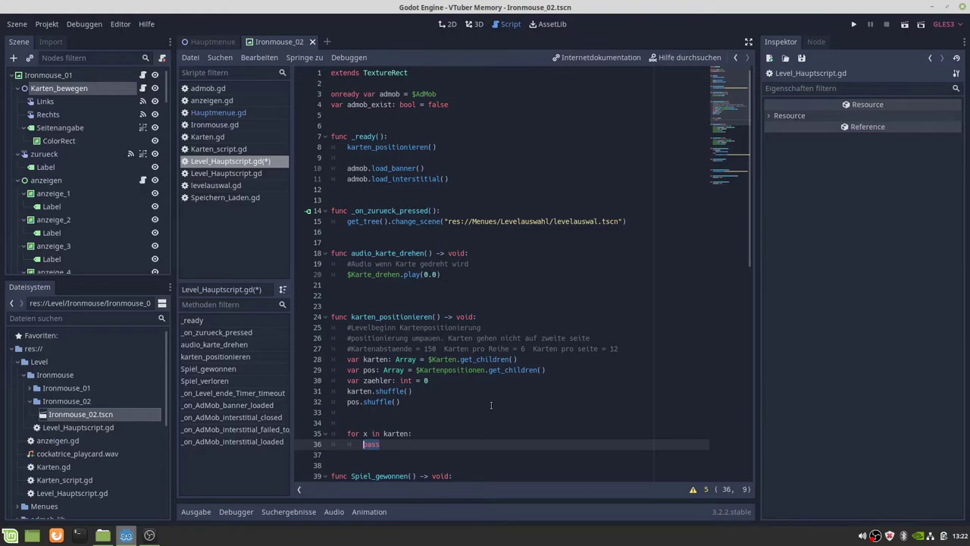
Clear pass from the loop body after trying karten, x.pos and Position completions.
text(kar)
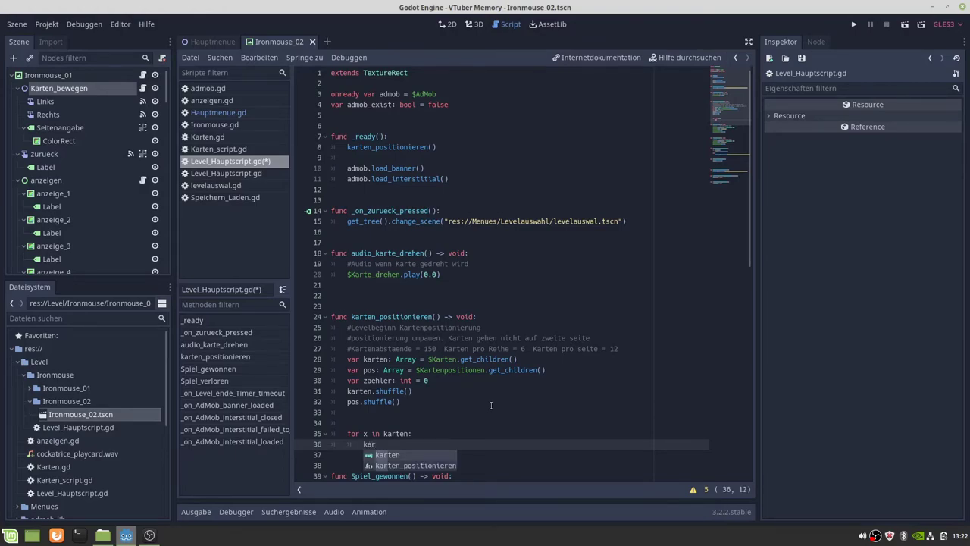
key(Return)
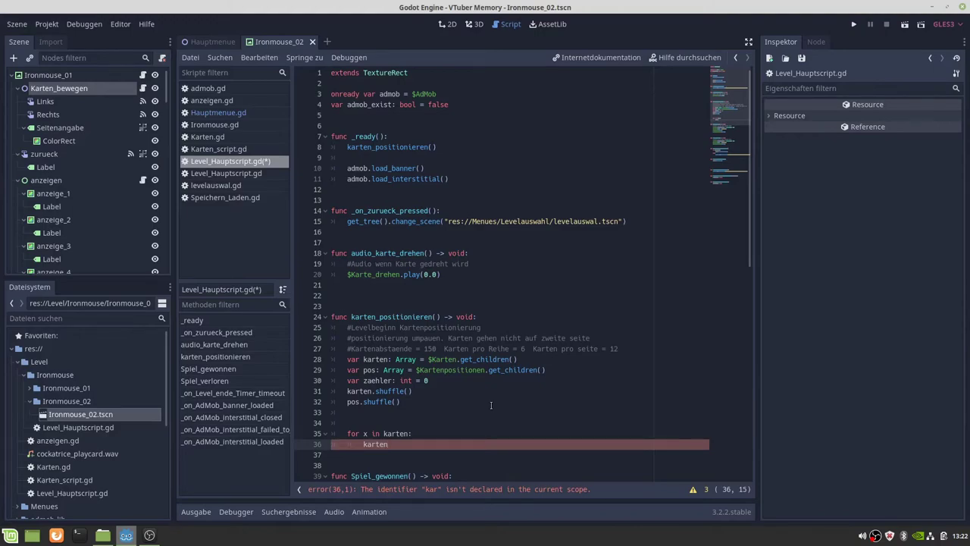
key(BackSpace)
key(BackSpace)
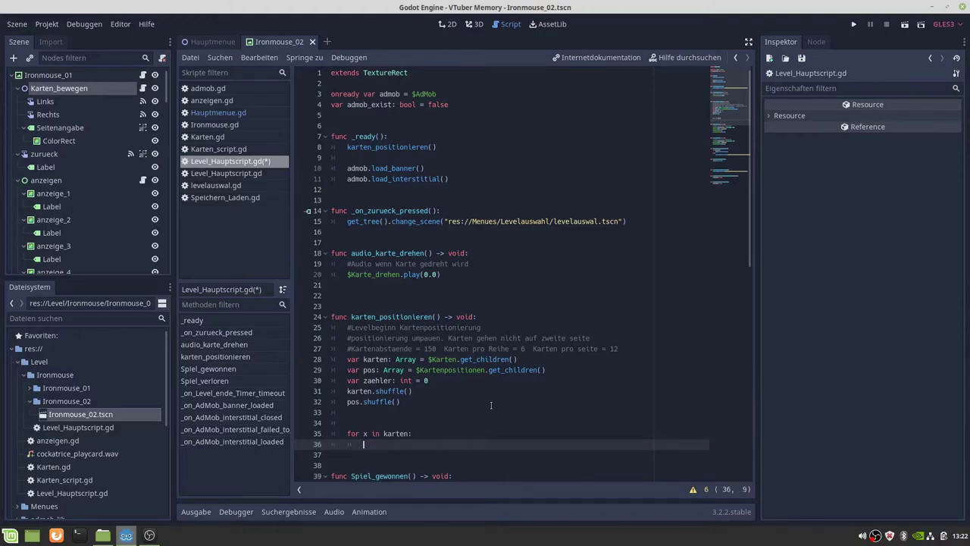
text(x)
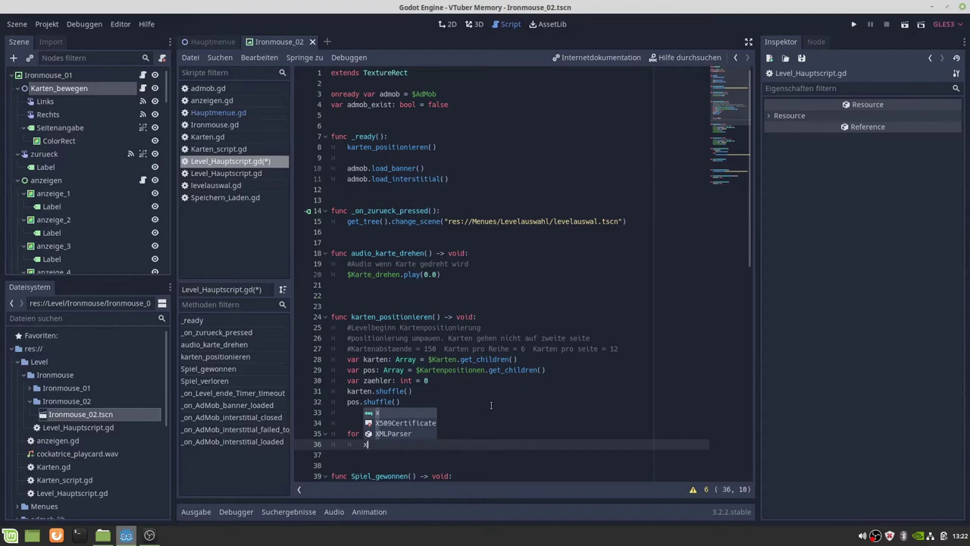
text(.)
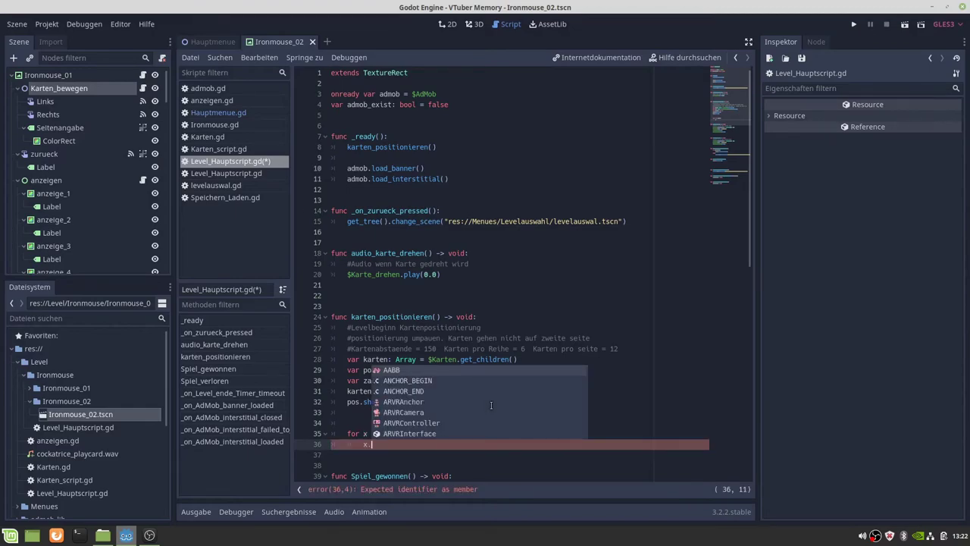
text(pos)
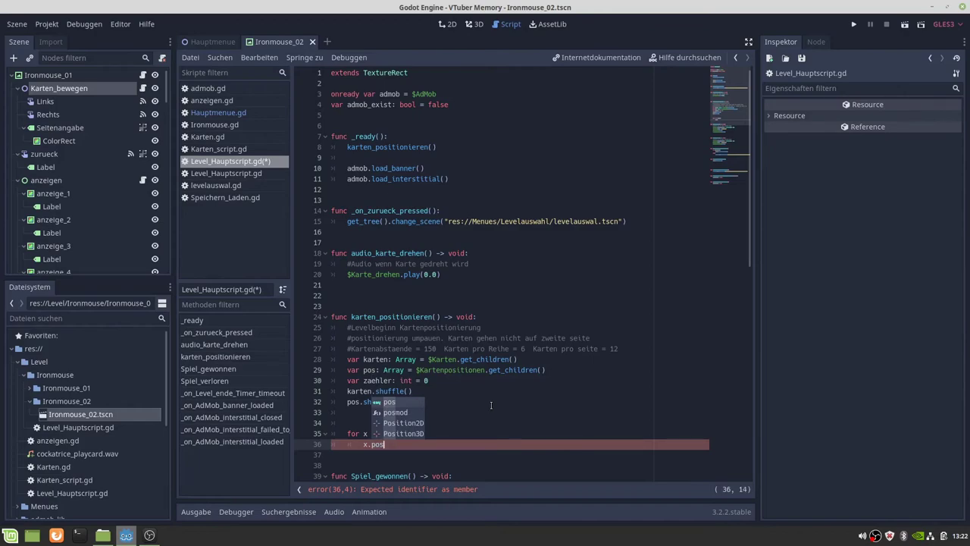
key(BackSpace)
key(BackSpace)
key(BackSpace)
key(BackSpace)
key(BackSpace)
text(pos)
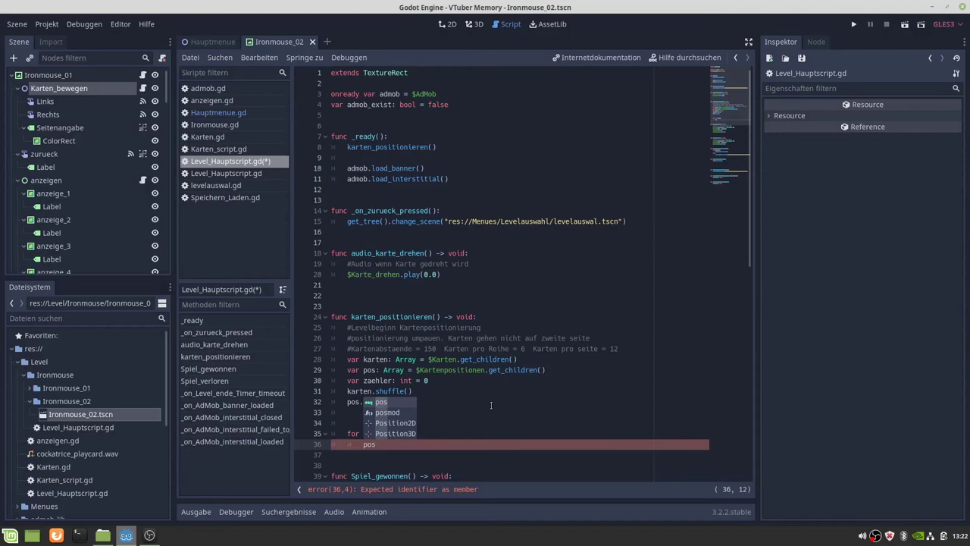
text(i)
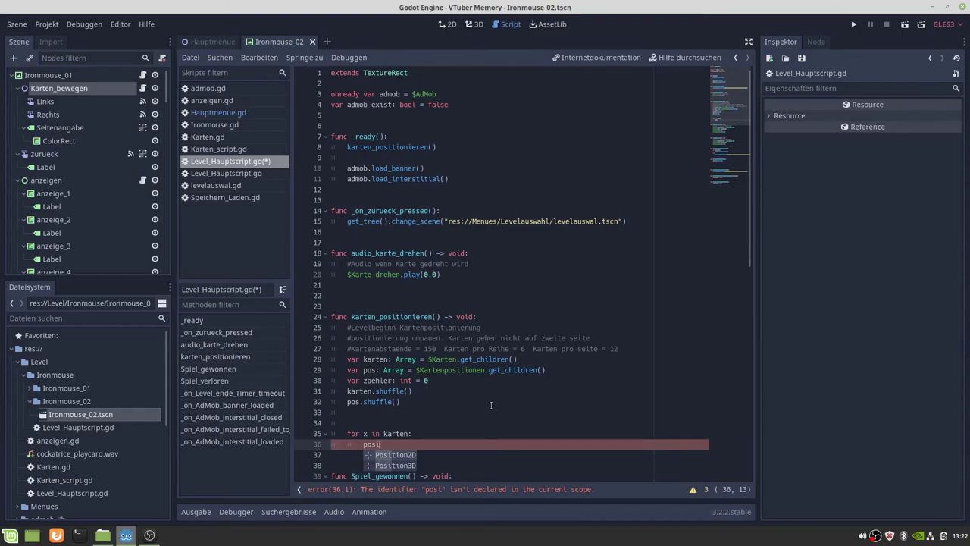
key(Tab)
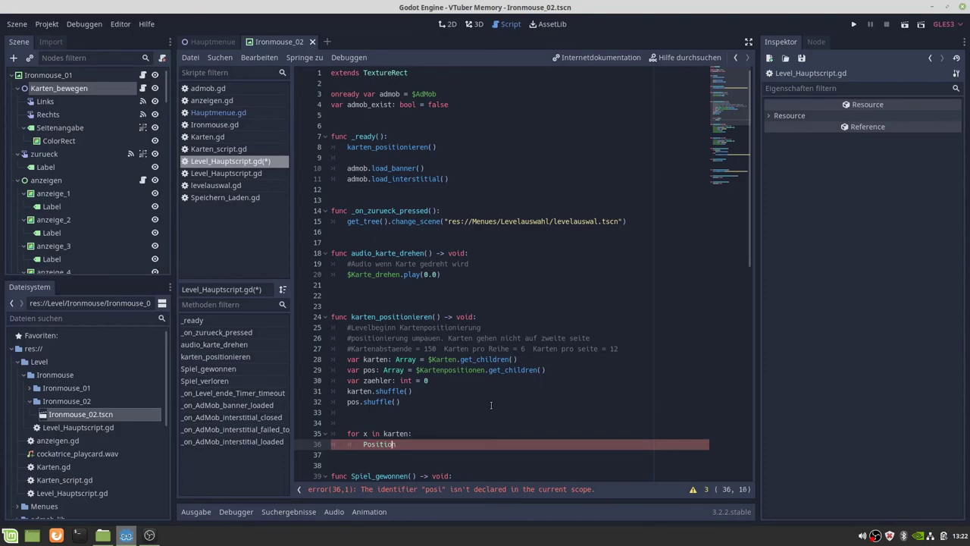
key(Right)
key(BackSpace)
key(BackSpace)
key(BackSpace)
key(BackSpace)
key(BackSpace)
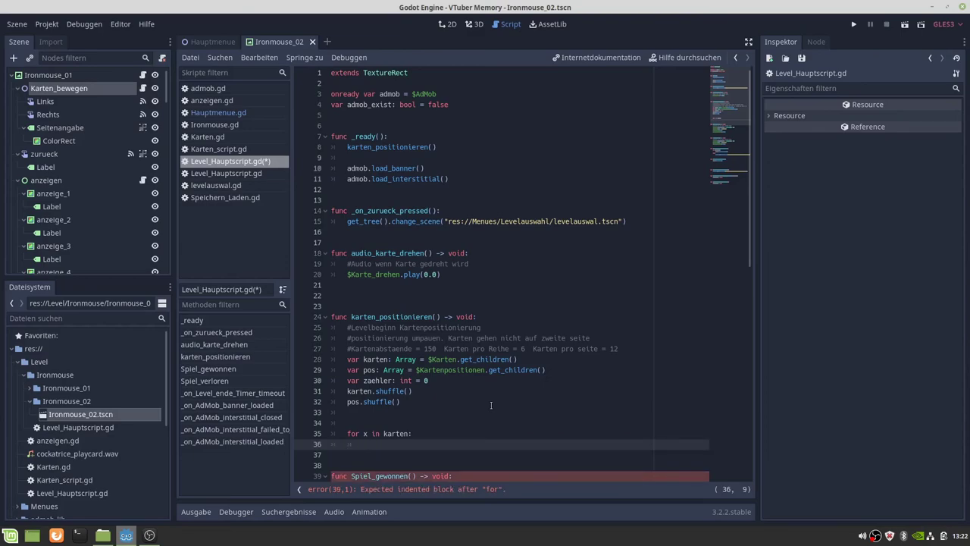
Type x.position as the karten loop body, closing the suggestion list.
key(Up)
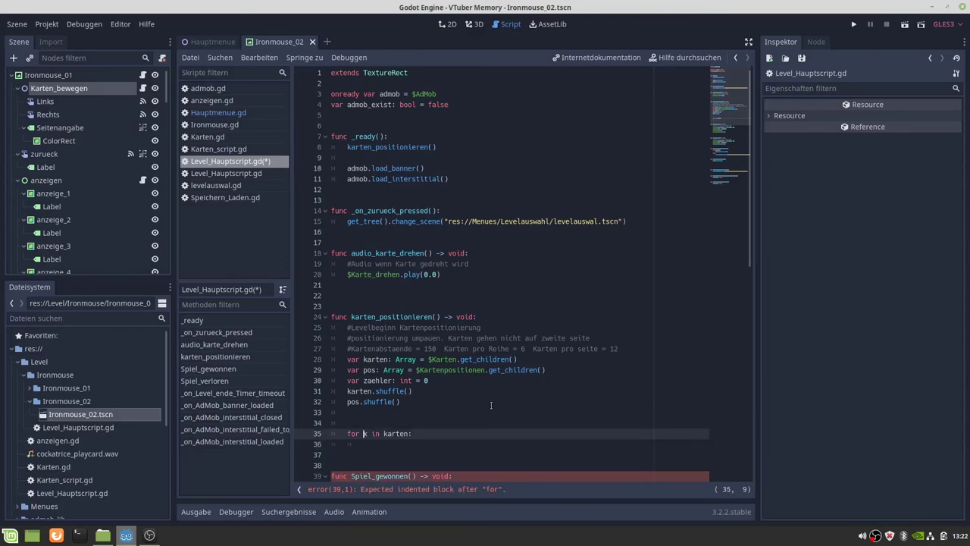
key(Down)
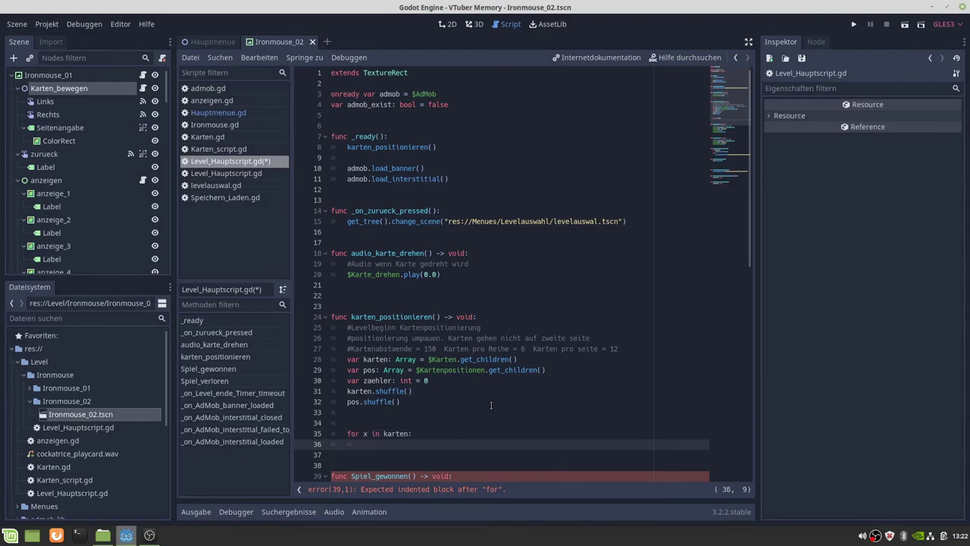
text(x.pos)
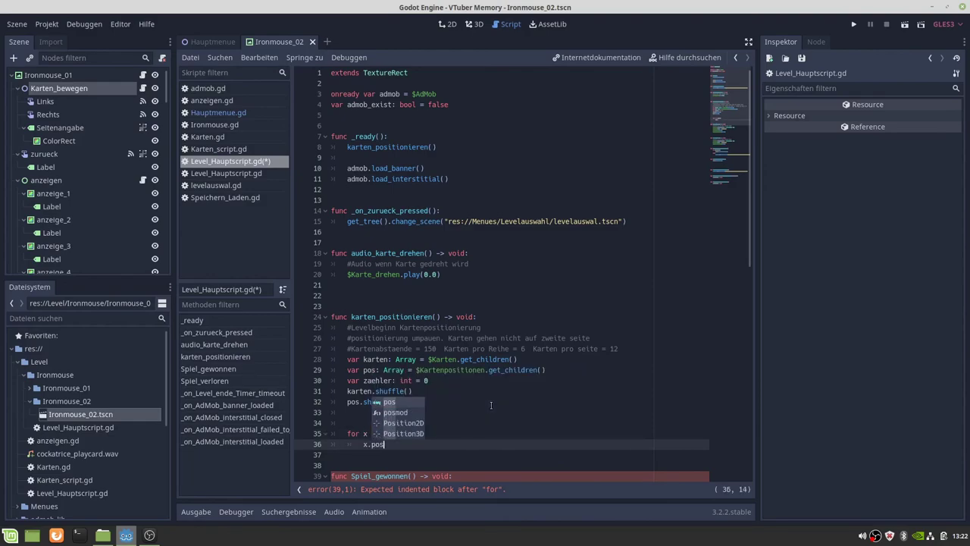
text(it)
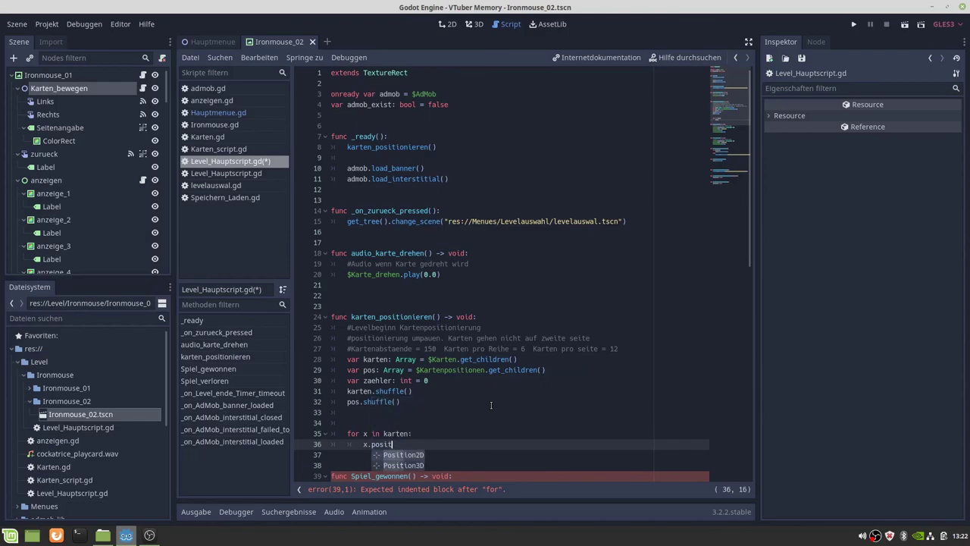
text(ion)
key(Escape)
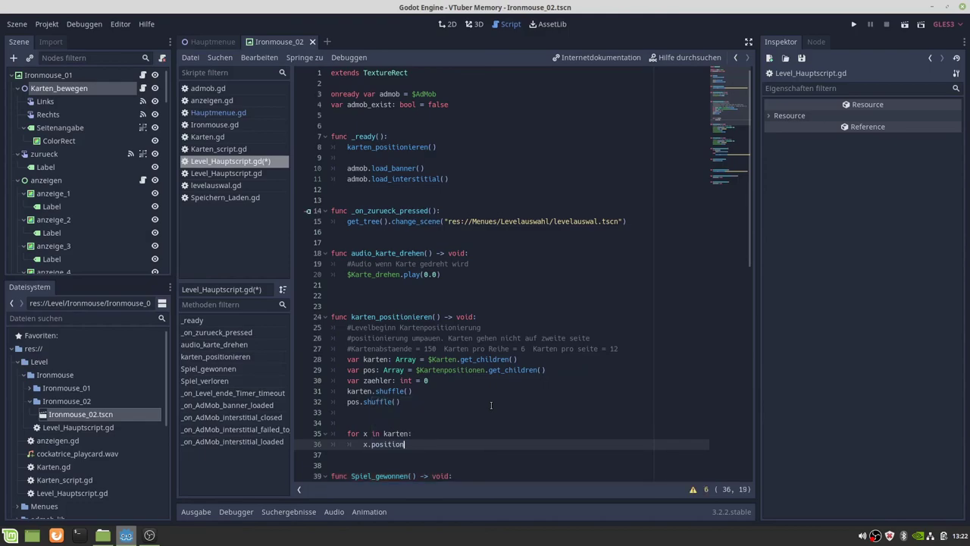